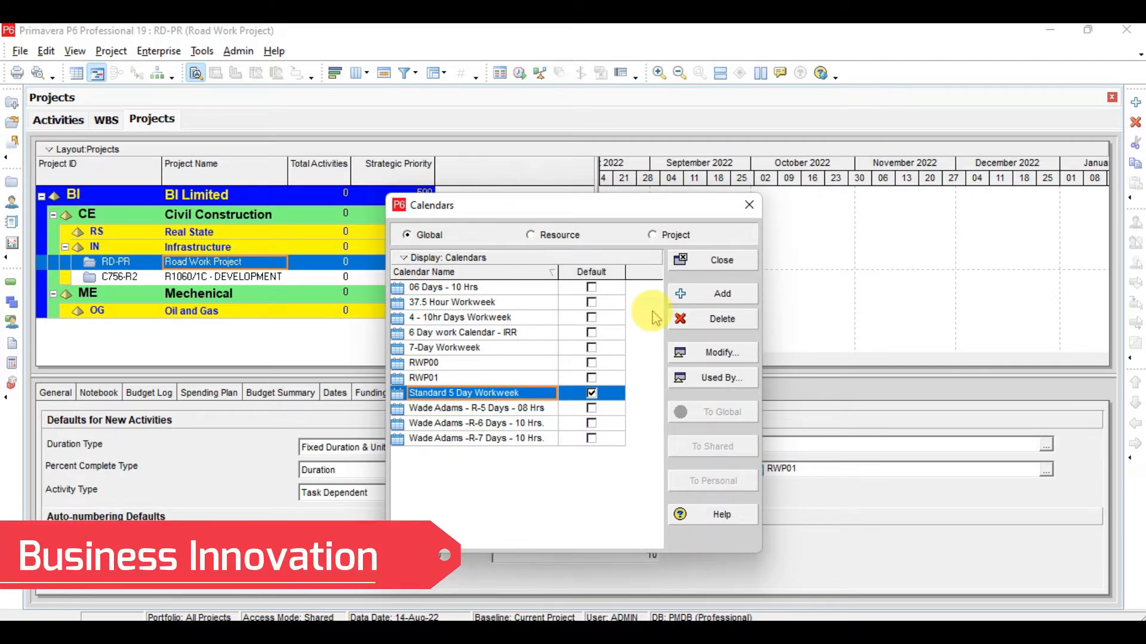
Step: Create global calendar RWP01 as a copy of R-6 Days - 10 Hrs and open it for editing
left_click(738, 306)
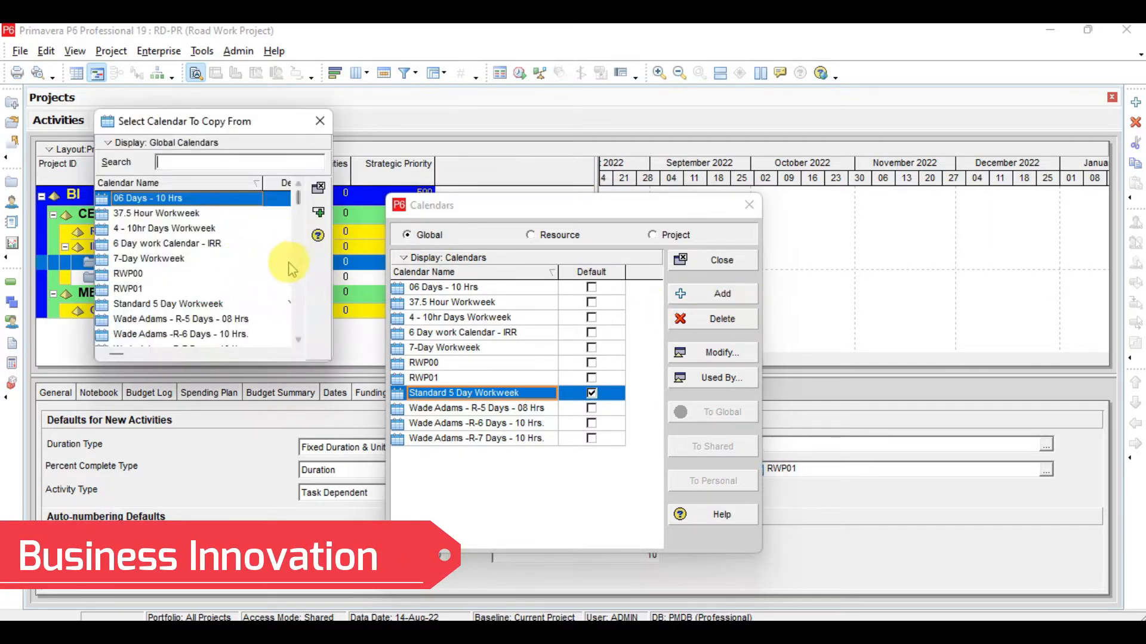
left_click(220, 335)
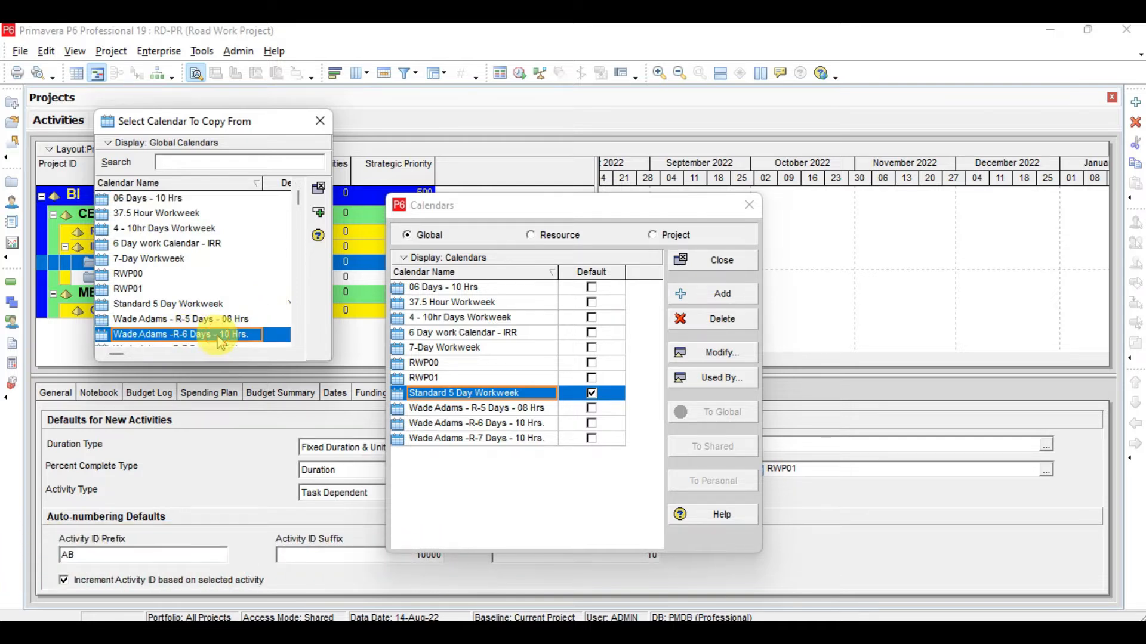
left_click(323, 212)
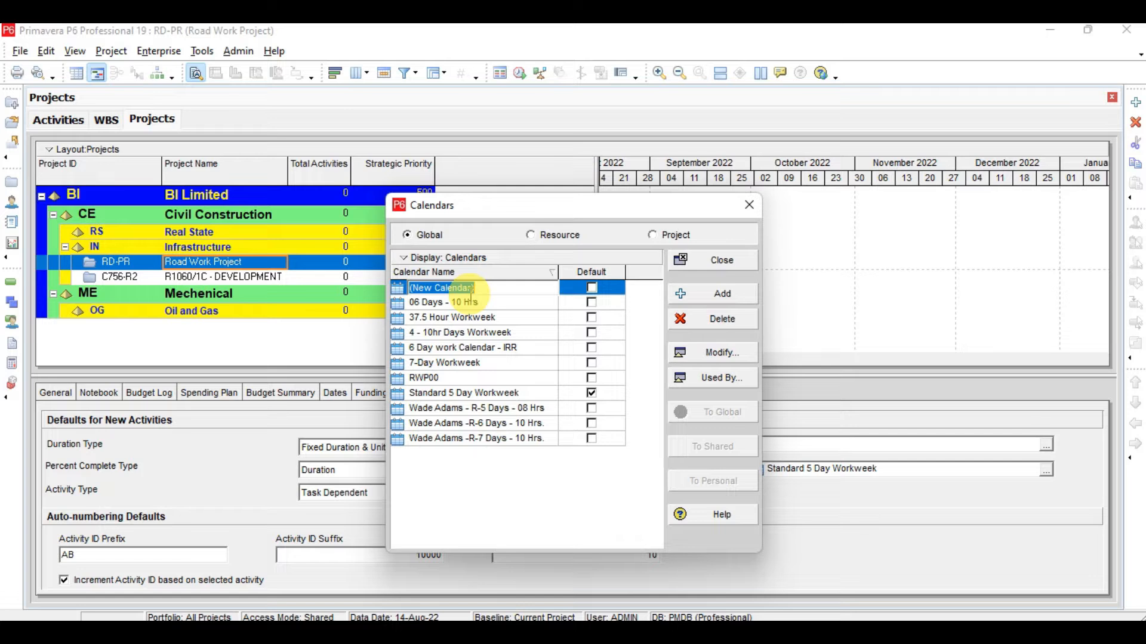
type("RWP01")
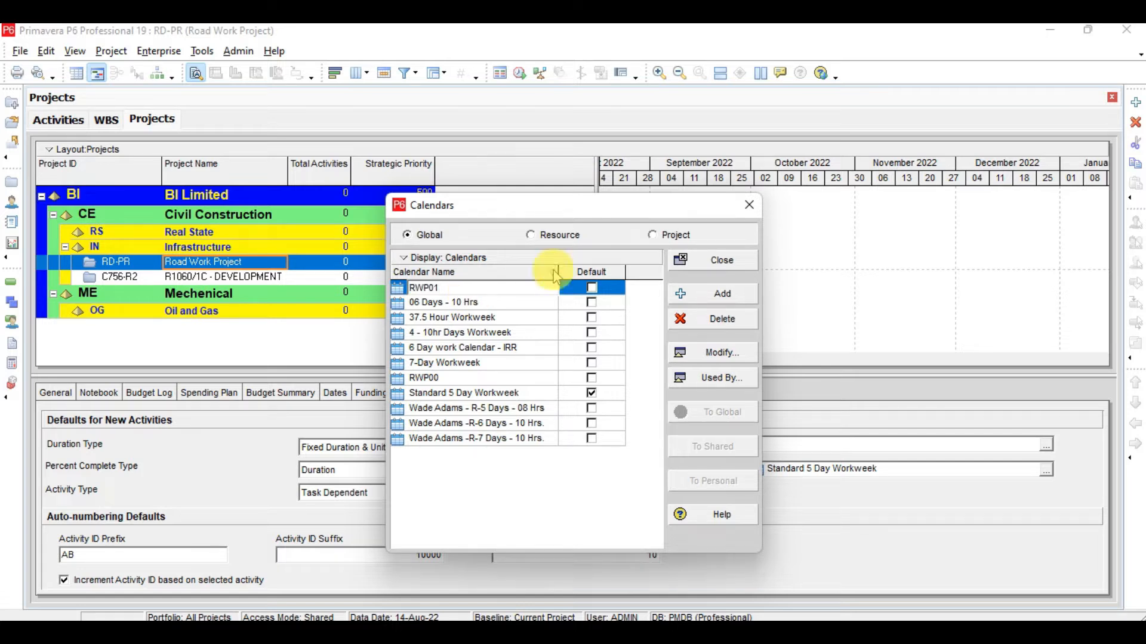
left_click(548, 303)
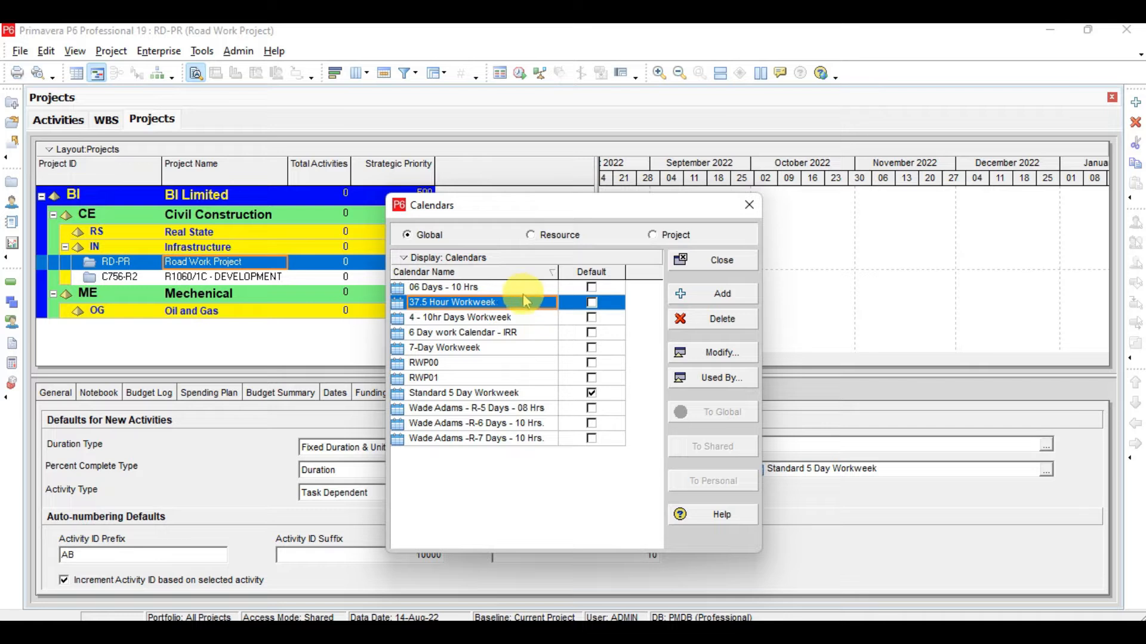
left_click(460, 380)
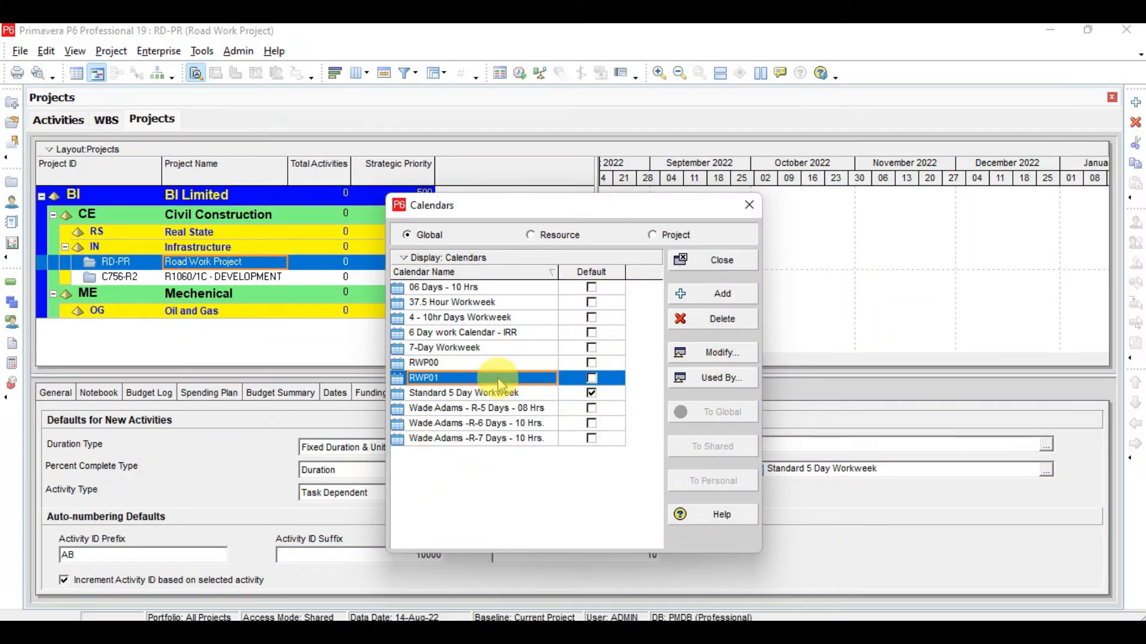
left_click(713, 352)
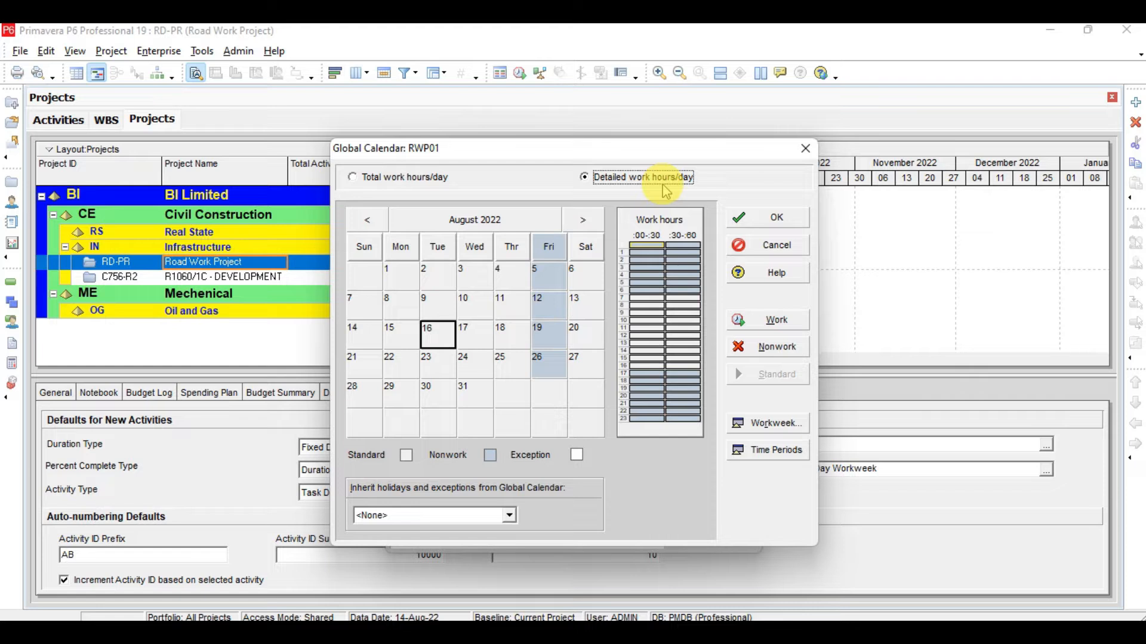
Step: Review slide 4 of the lesson in Acrobat on workweek and holiday setup, then return to RWP01
left_click(779, 632)
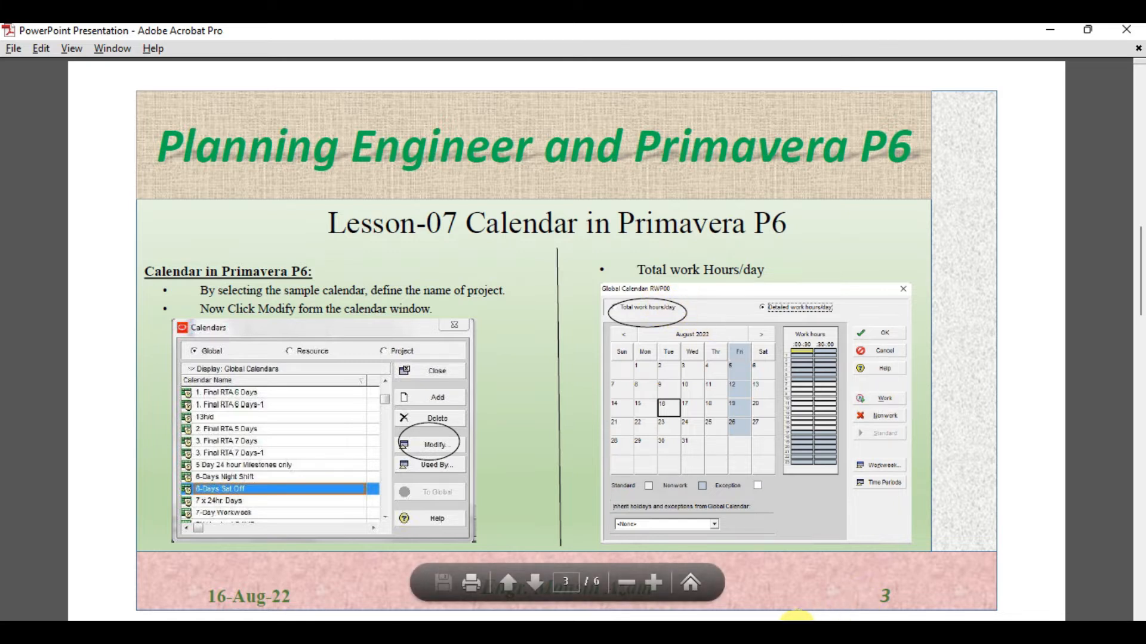
scroll(632, 382, "down", 1)
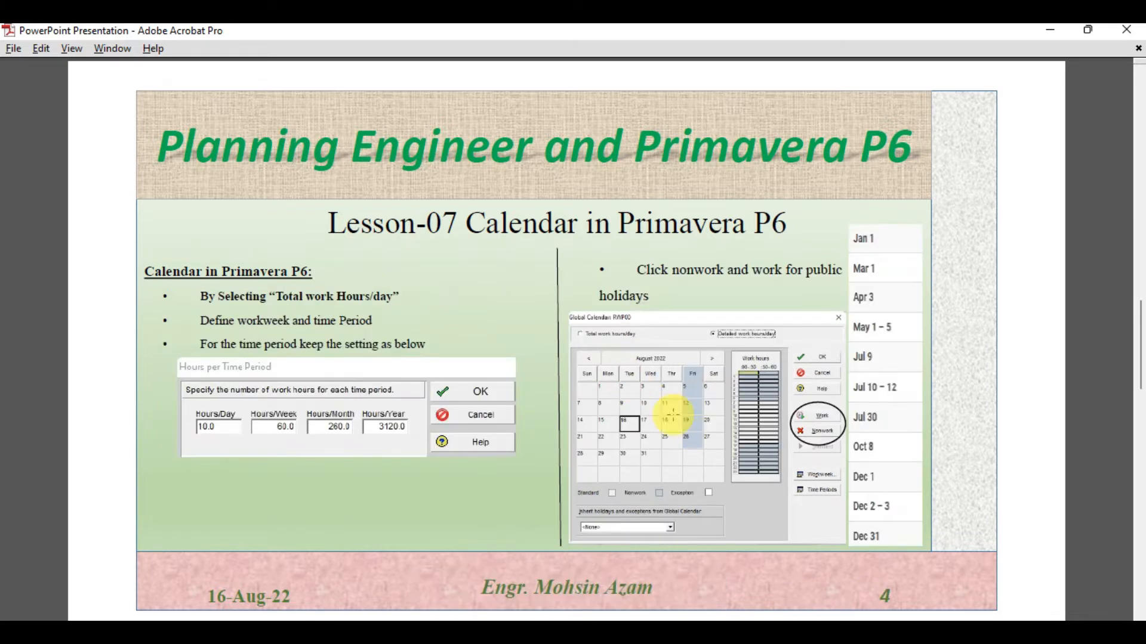
left_click(778, 632)
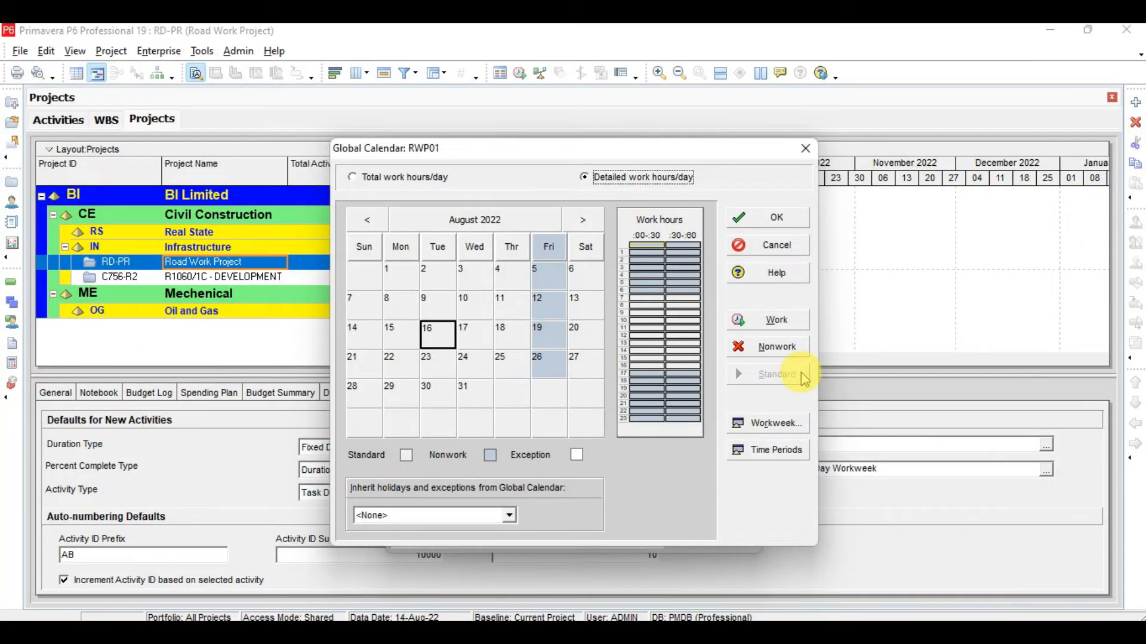
Step: Switch RWP01 to total work hours per day and set the workweek with Friday at 10 hours and Saturday at 0
left_click(382, 179)
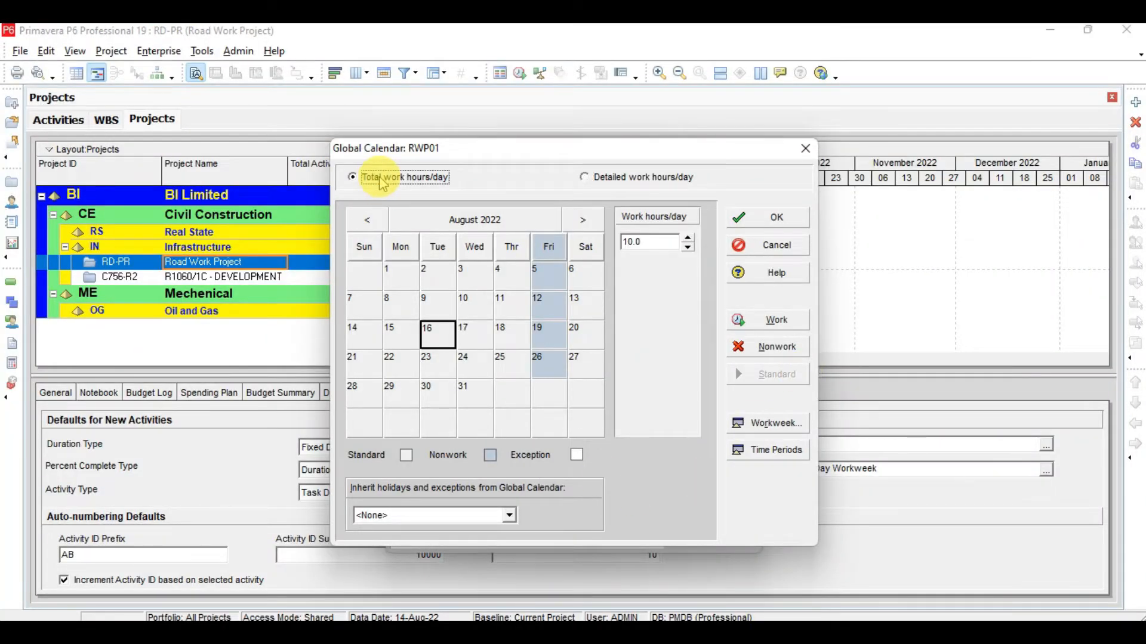
left_click(762, 429)
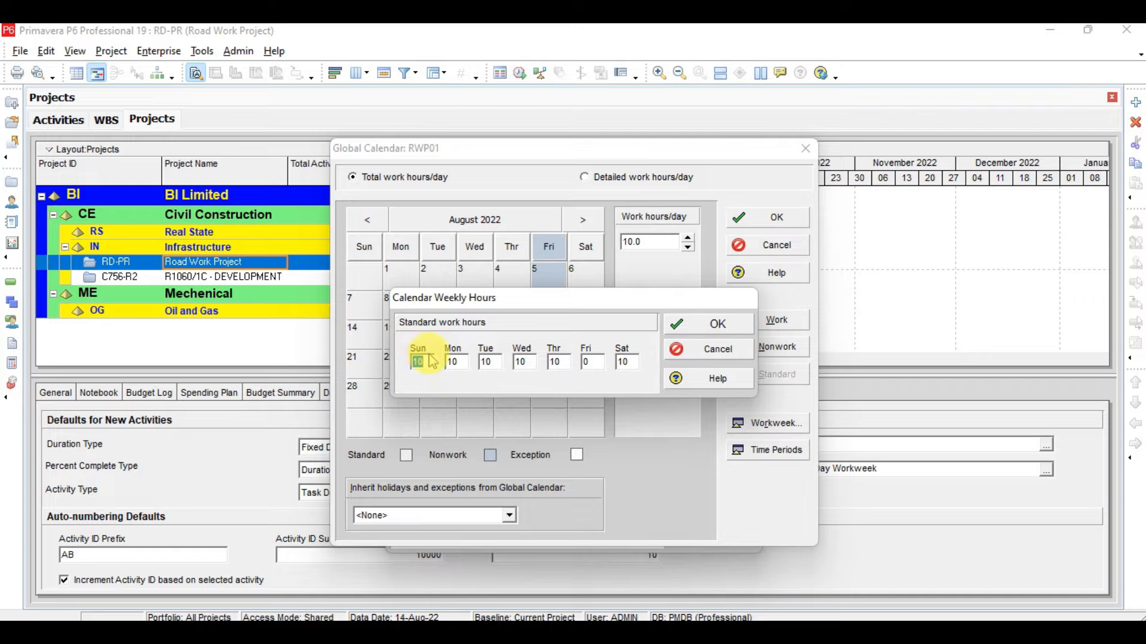
left_click(458, 363)
left_click(499, 364)
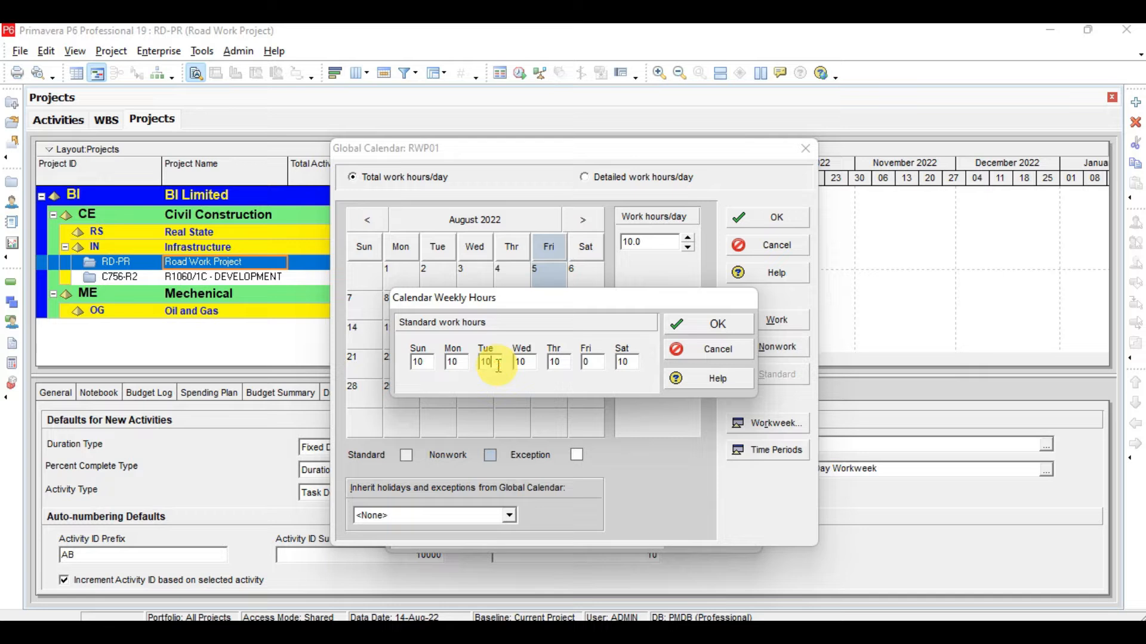
left_click(532, 364)
left_click(554, 362)
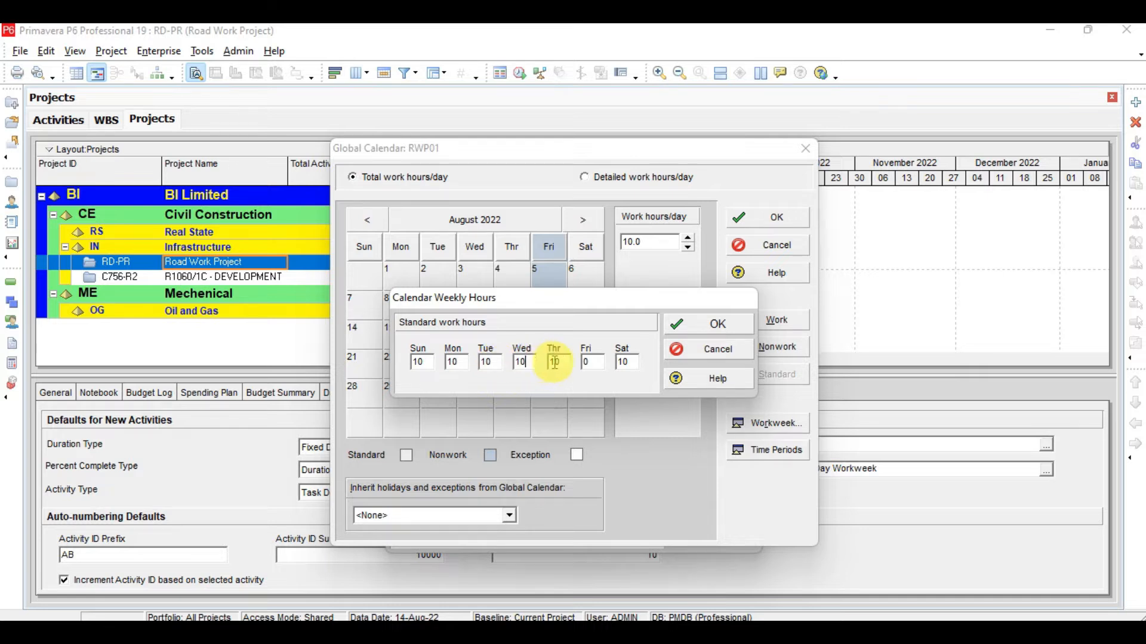
left_click(585, 362)
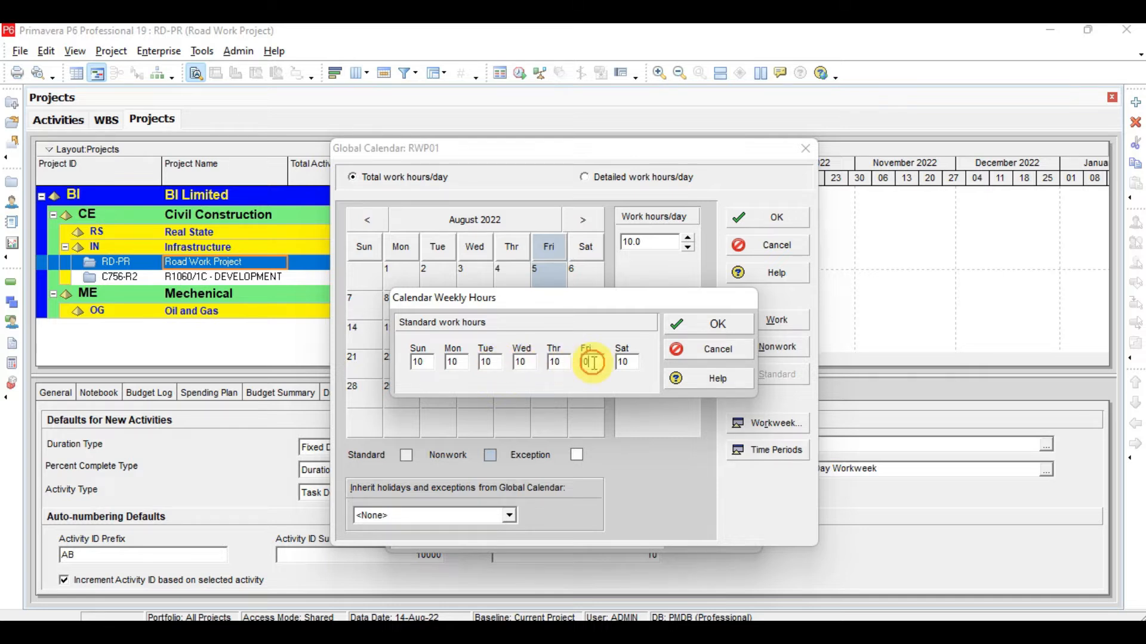
type("10")
left_click(628, 361)
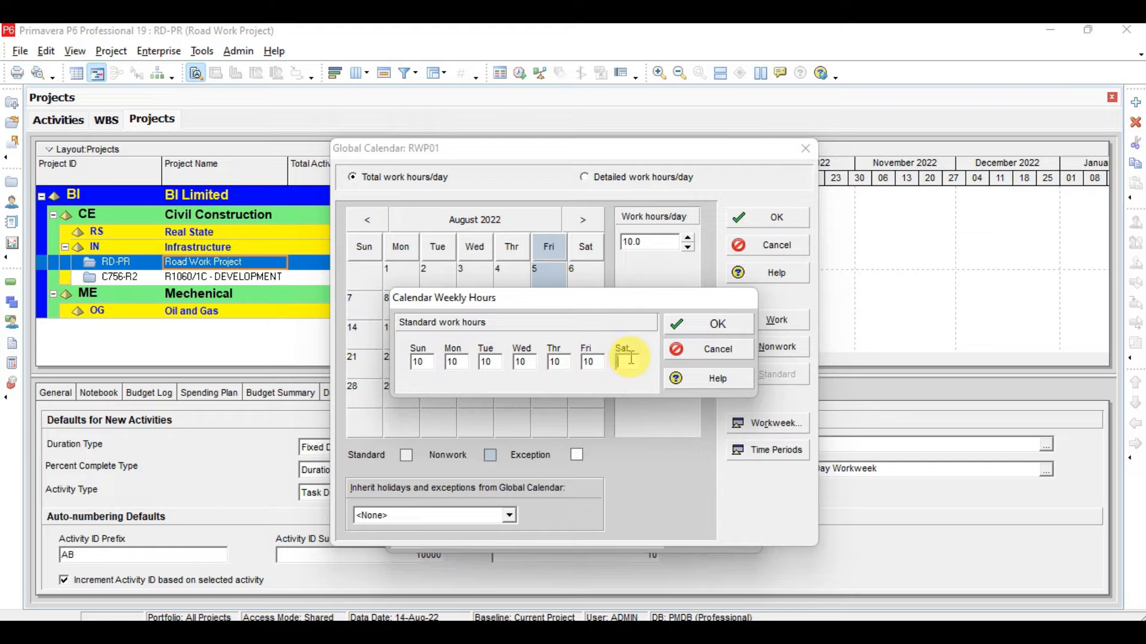
left_click(693, 325)
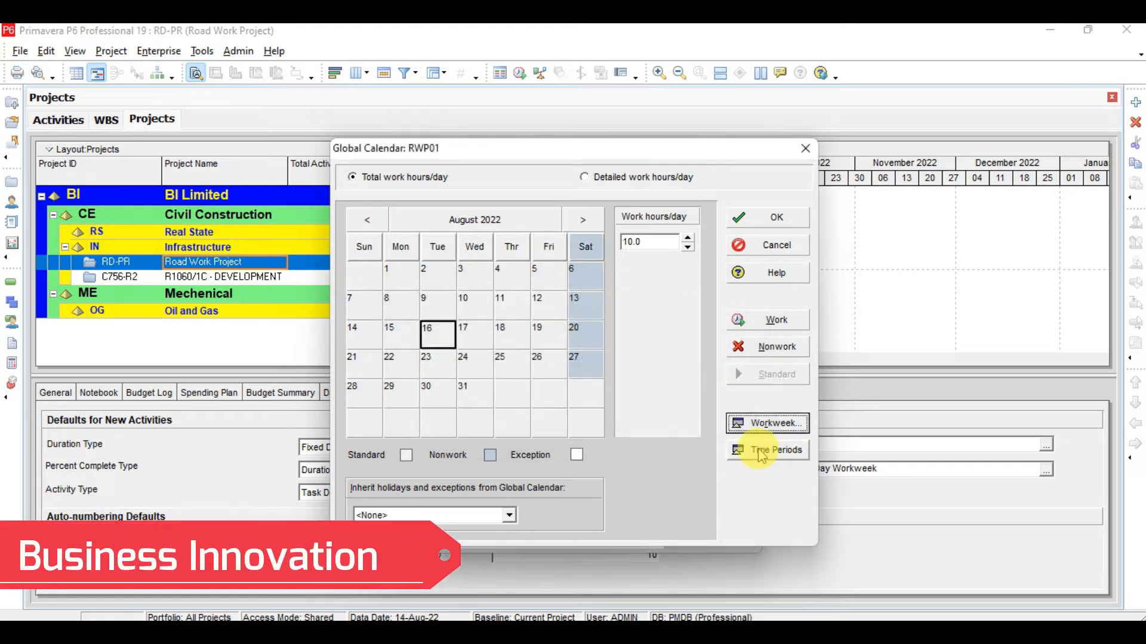
Step: Bring up RWP01's Hours per Time Period settings and compare them against the lesson slide
left_click(761, 450)
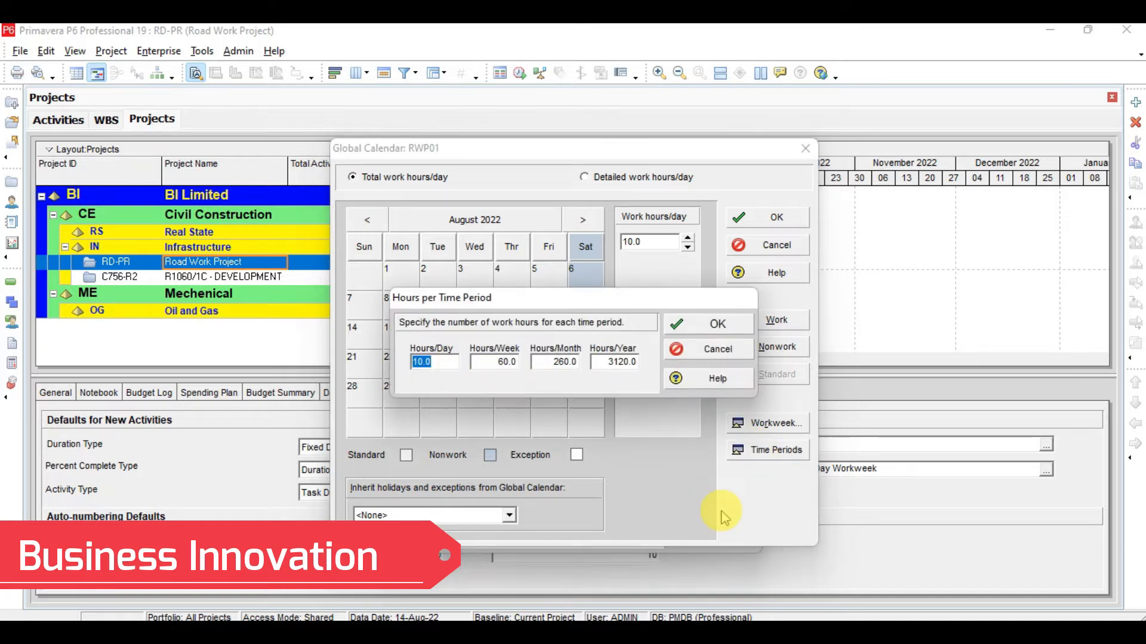
left_click(767, 630)
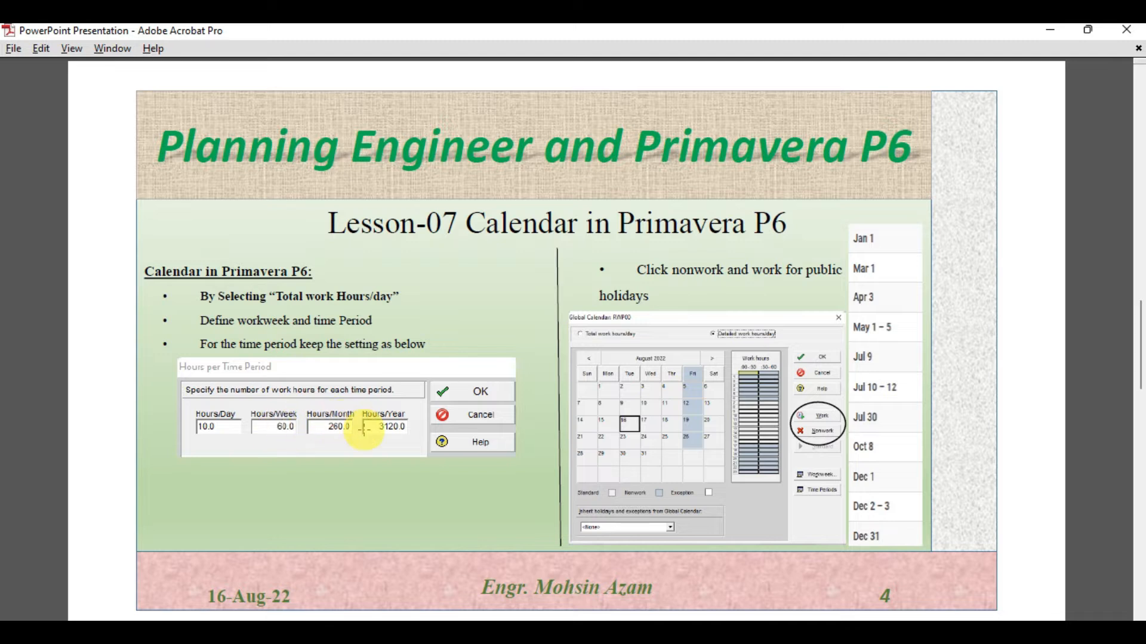
left_click(768, 630)
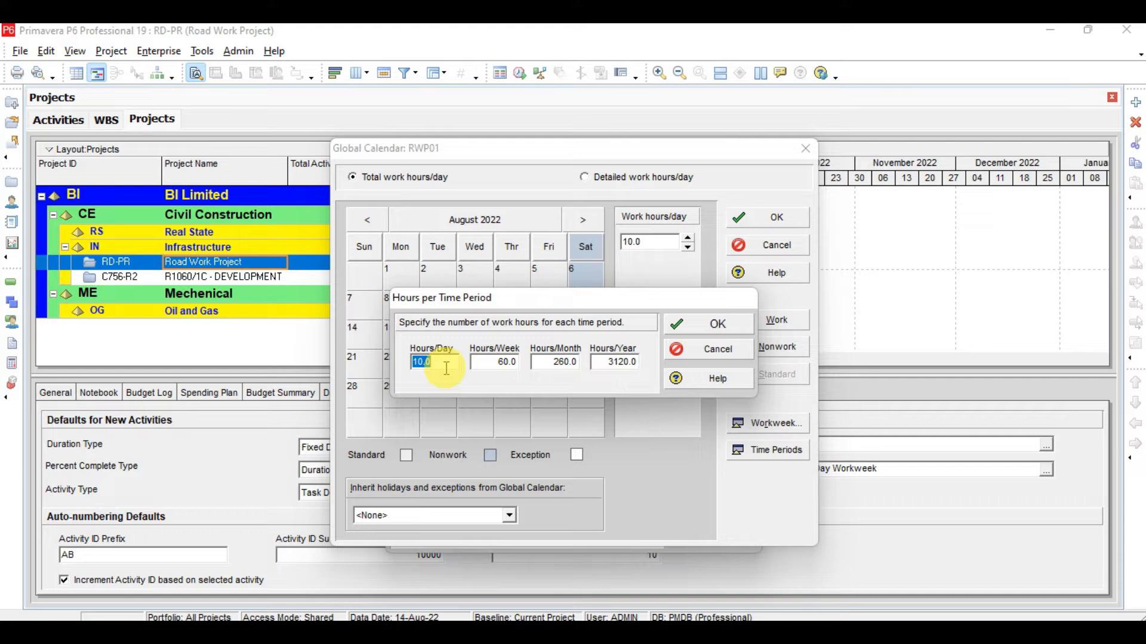
Step: Verify 10.0 hours/day, 60.0/week, 260.0/month and 3120.0/year, then accept the time periods
left_click(510, 362)
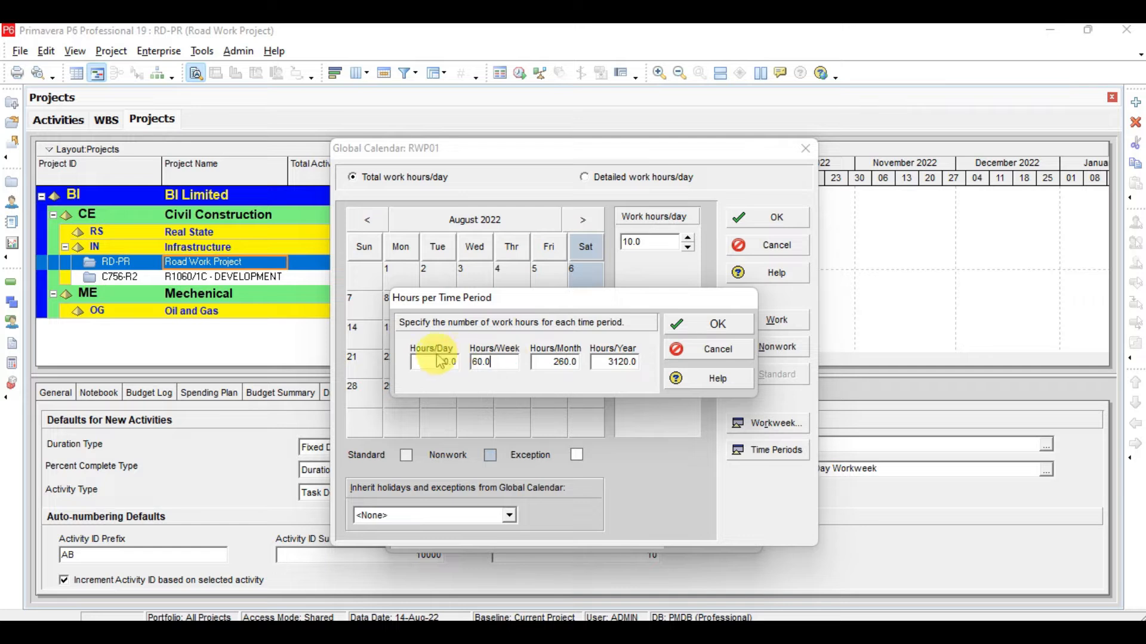
left_click(564, 365)
left_click(556, 365)
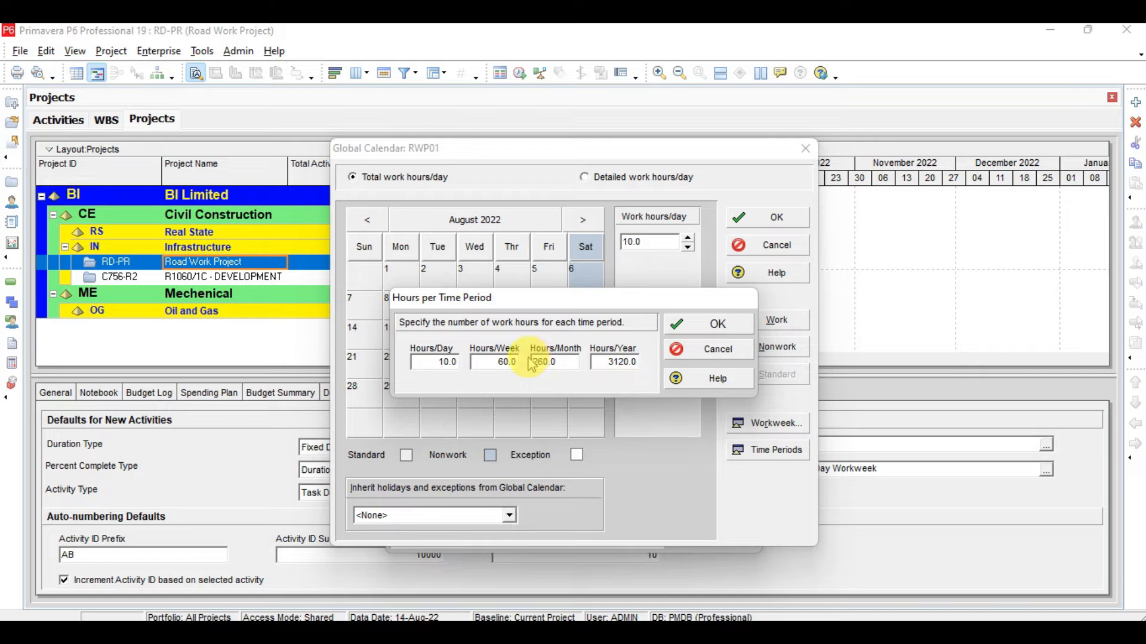
left_click(594, 364)
left_click(564, 364)
left_click(601, 364)
left_click(604, 364)
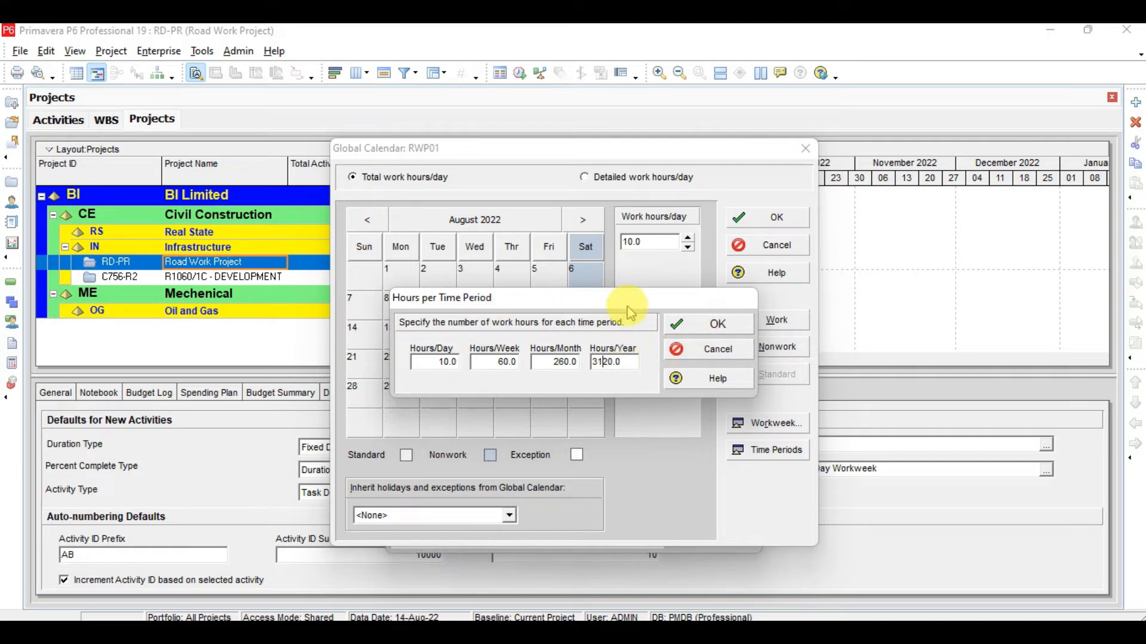
left_click(704, 325)
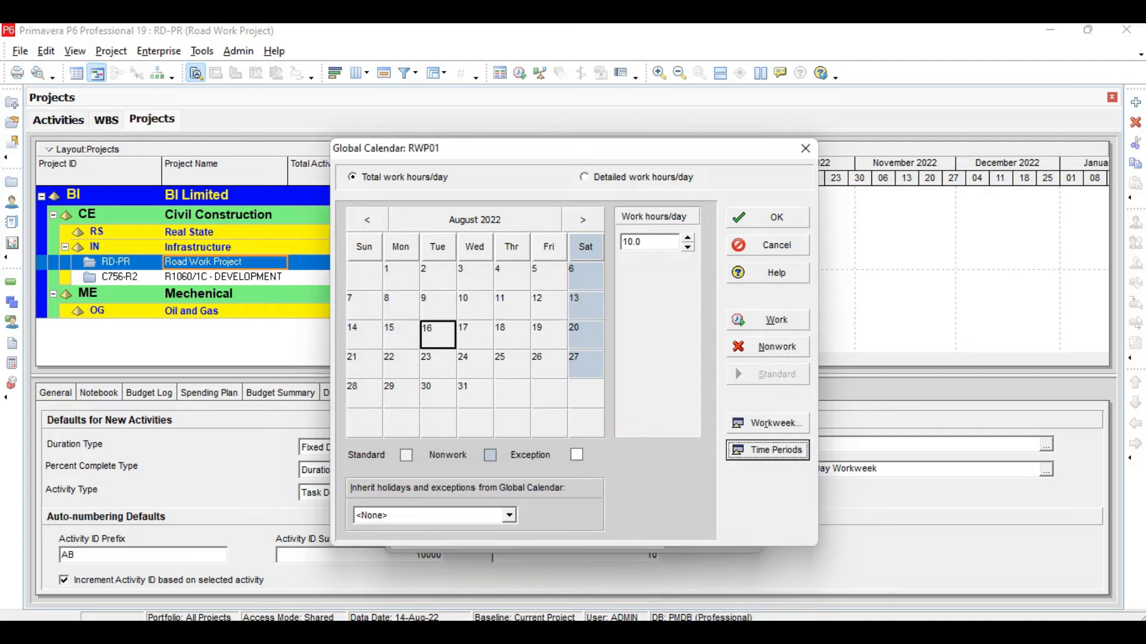
Step: Check the public holidays slide in Acrobat, then return to the RWP01 calendar editor
key("alt+Tab")
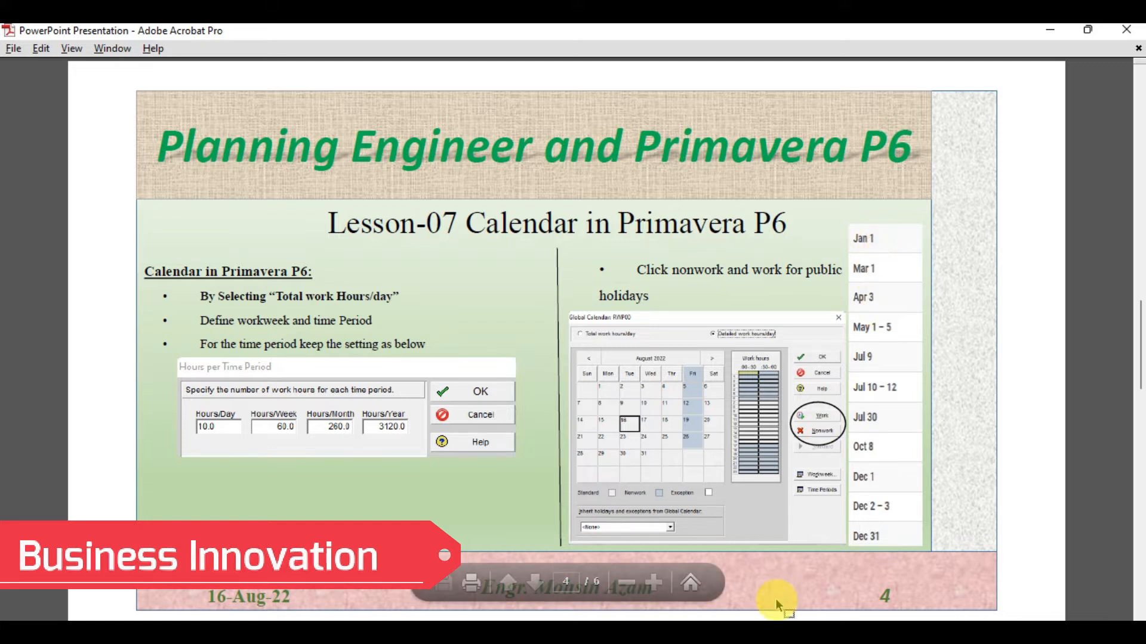
mouse_move(777, 634)
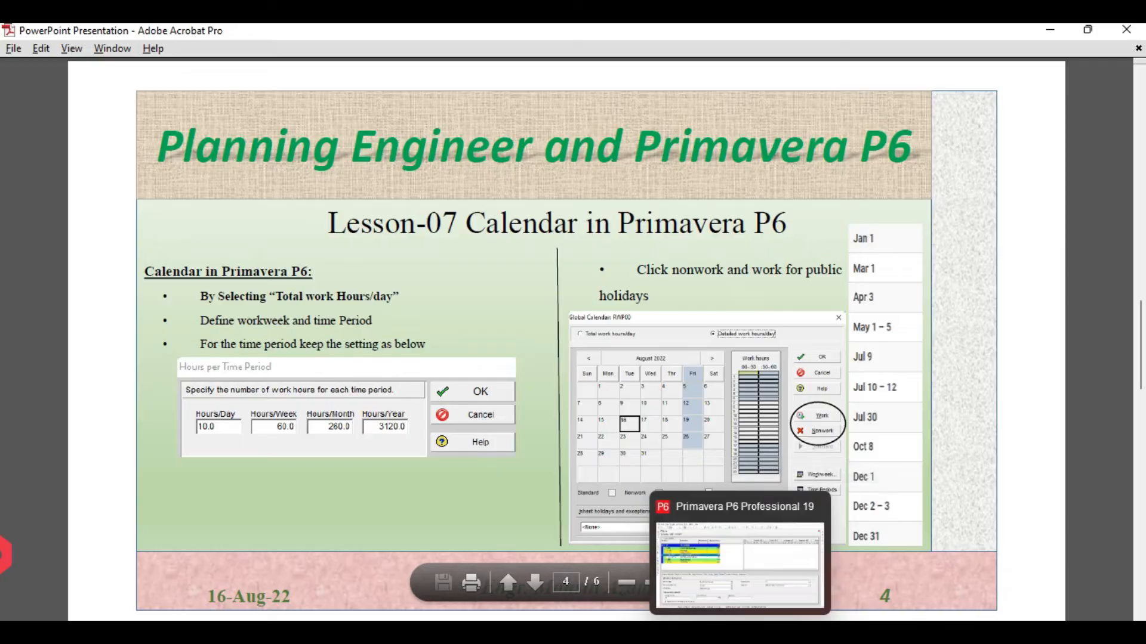
left_click(736, 634)
Step: Mark January 1 and March 1, 2023 as nonwork days in RWP01
left_click(587, 222)
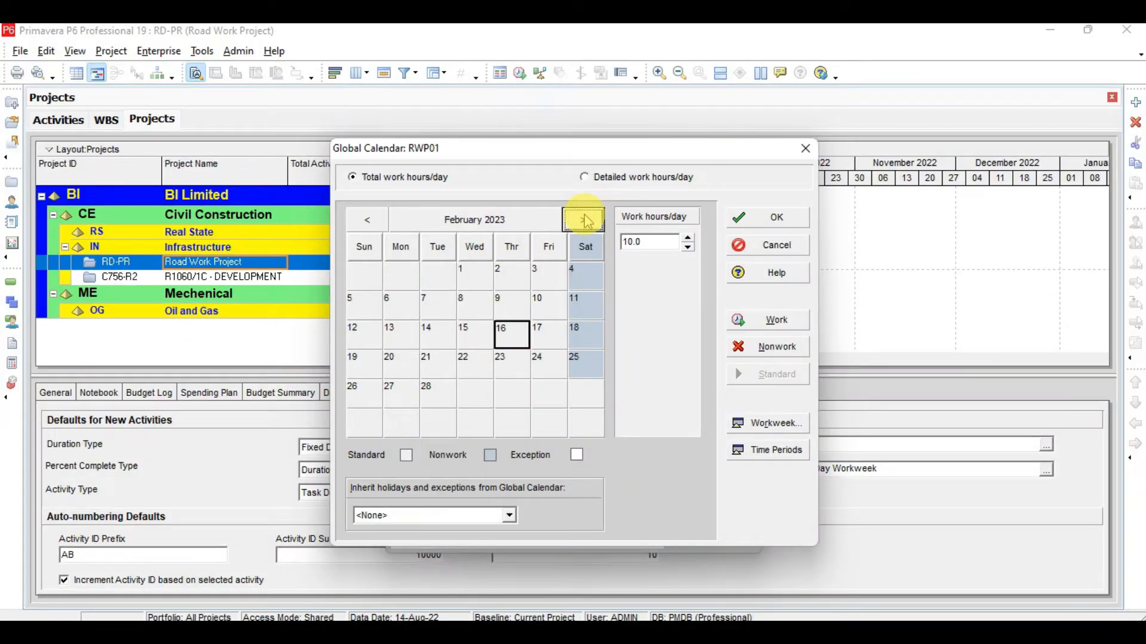
left_click(586, 221)
left_click(367, 220)
left_click(367, 220)
left_click(363, 276)
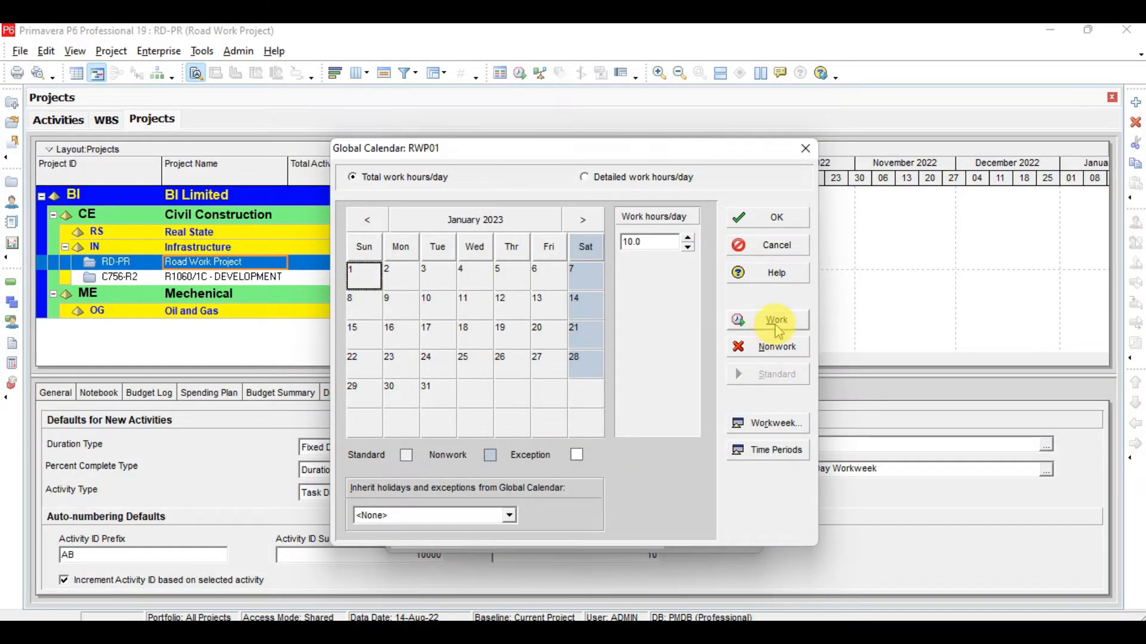
left_click(777, 347)
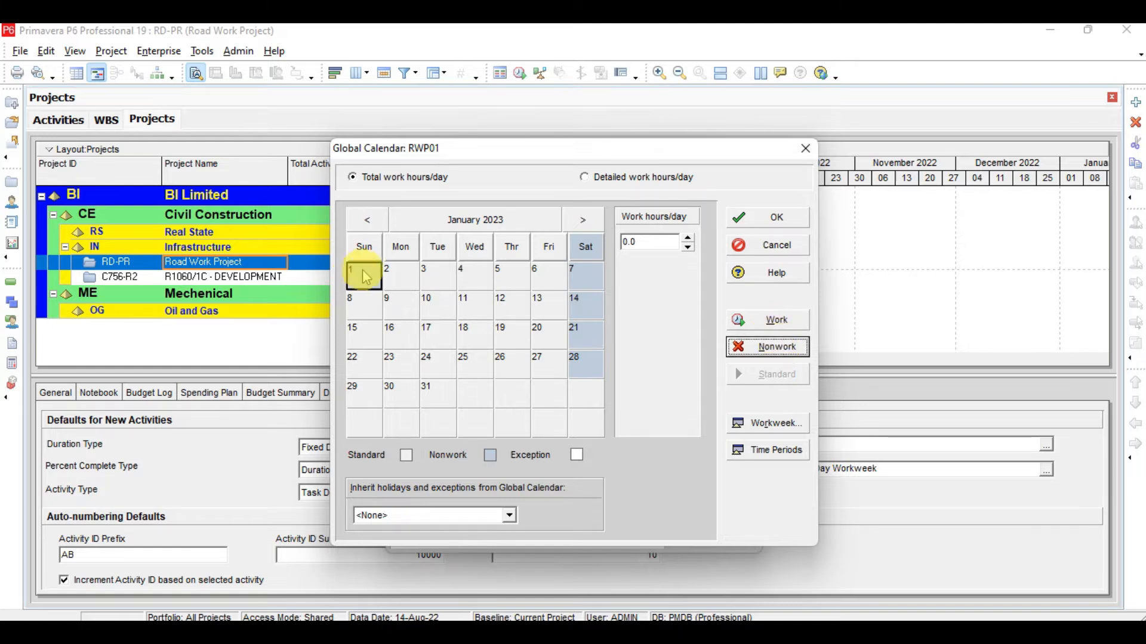
left_click(577, 223)
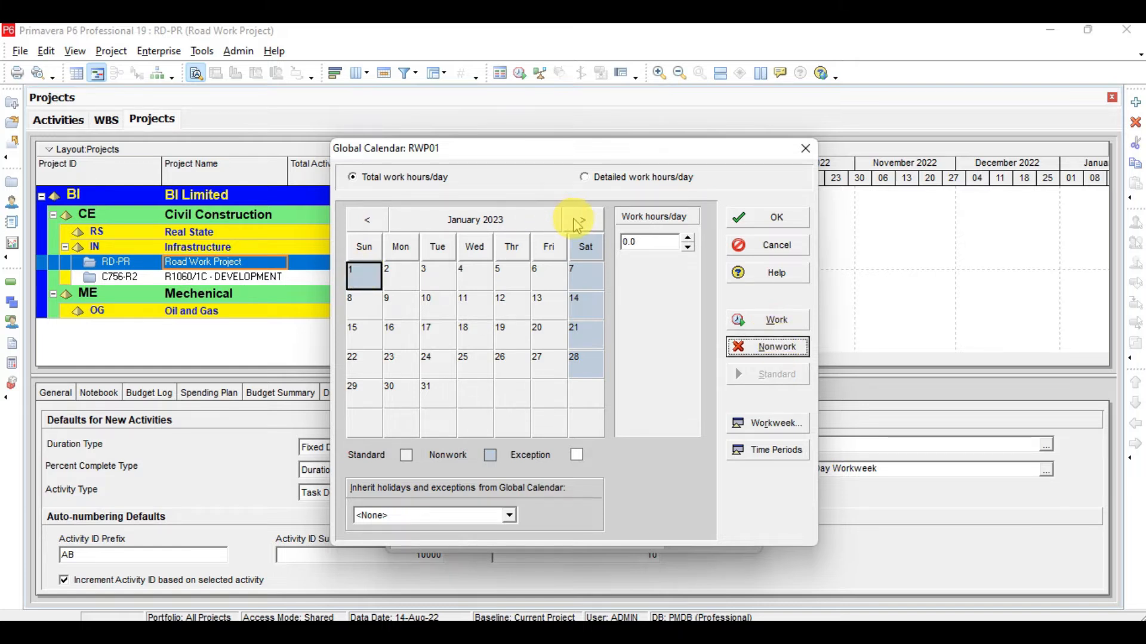
left_click(578, 222)
left_click(577, 222)
left_click(497, 271)
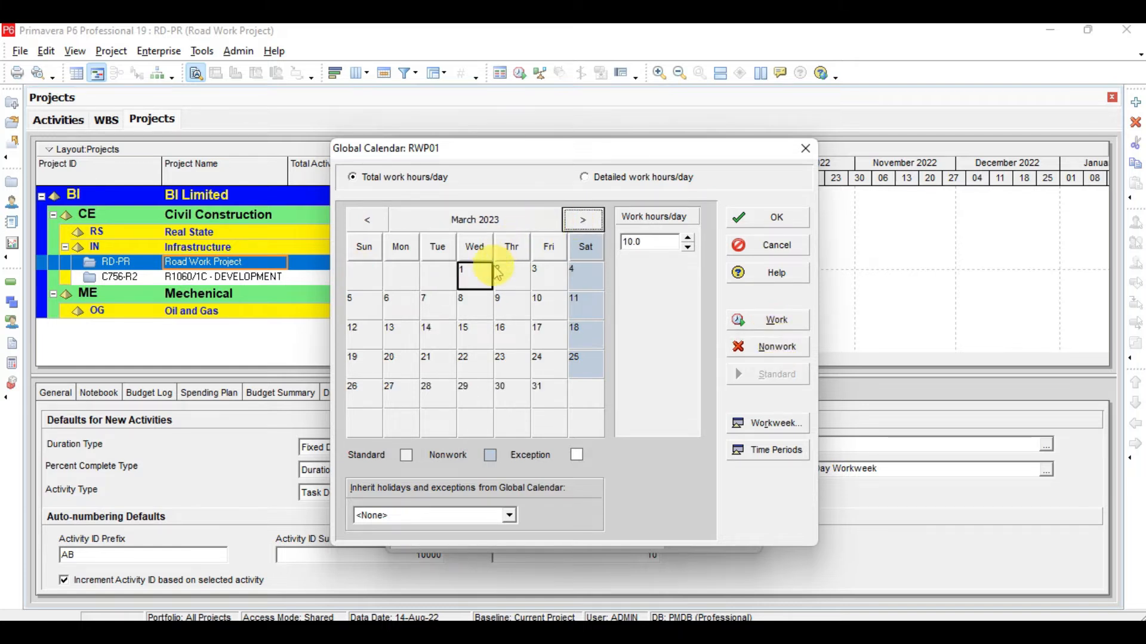
left_click(776, 349)
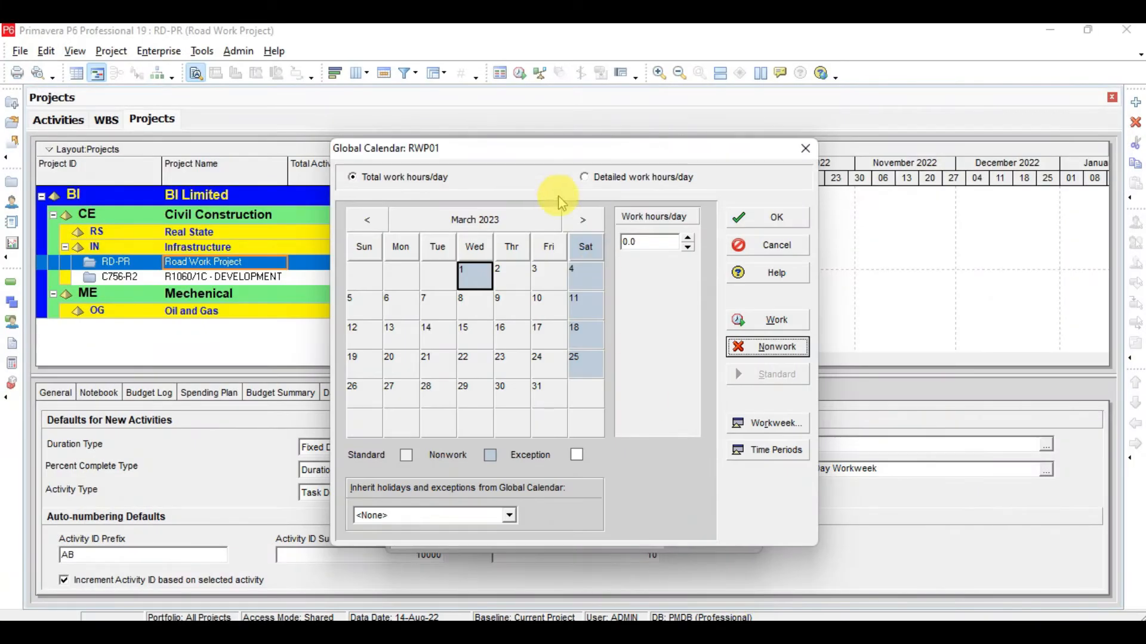
Step: Mark April 3 and May 1–5, 2023 as nonwork days
left_click(583, 219)
left_click(401, 304)
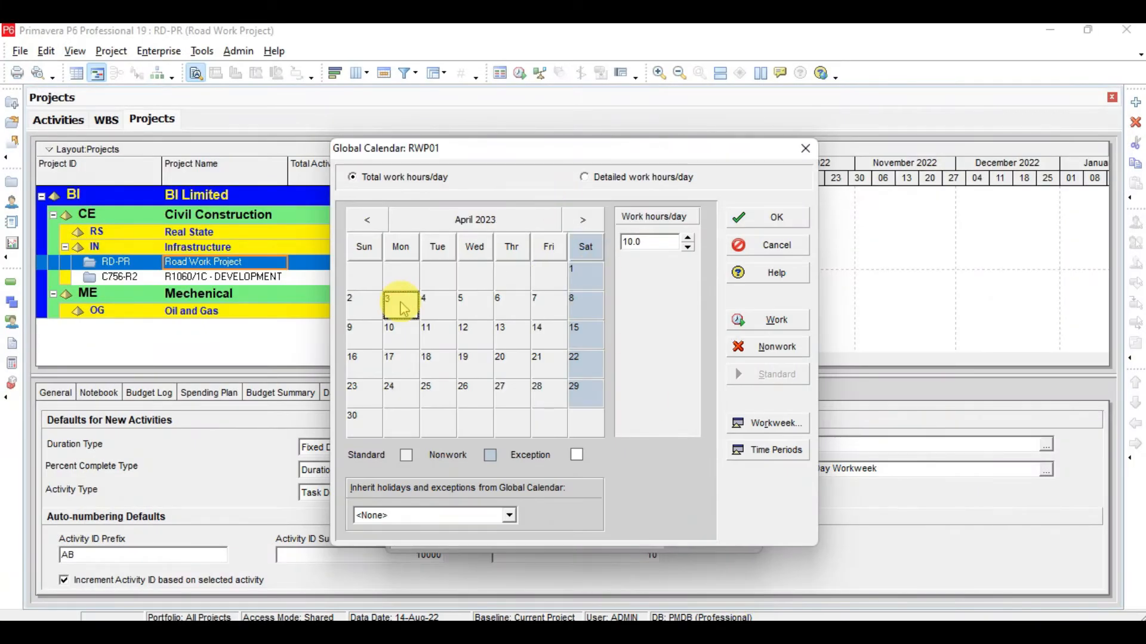
left_click(779, 348)
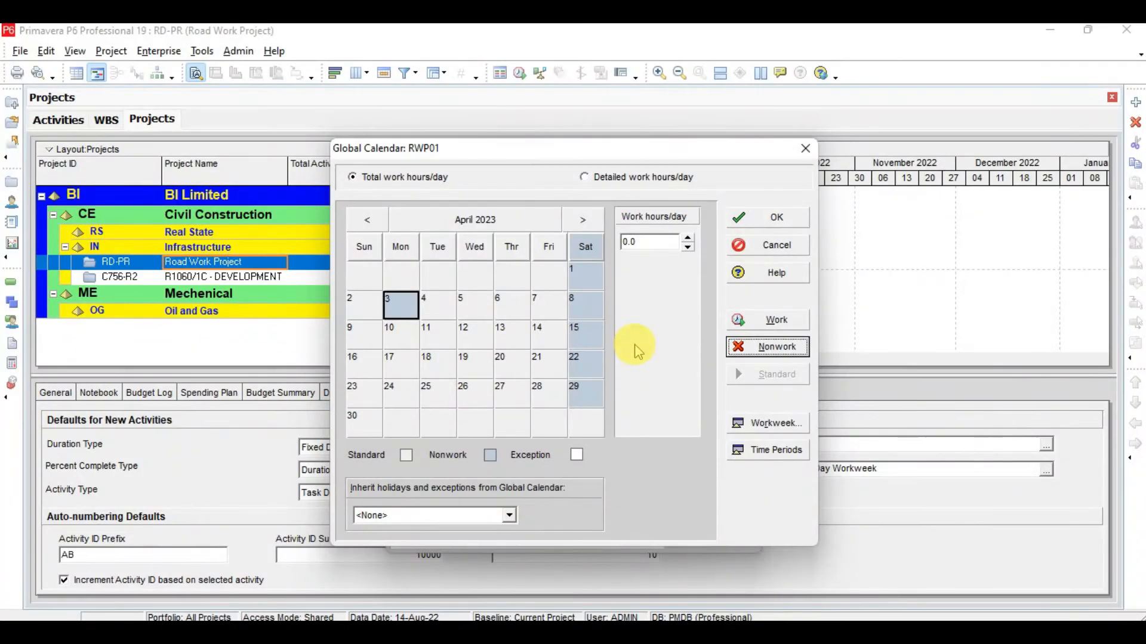
left_click(583, 220)
left_click(389, 290)
left_click(387, 278)
left_click(545, 275, "shift")
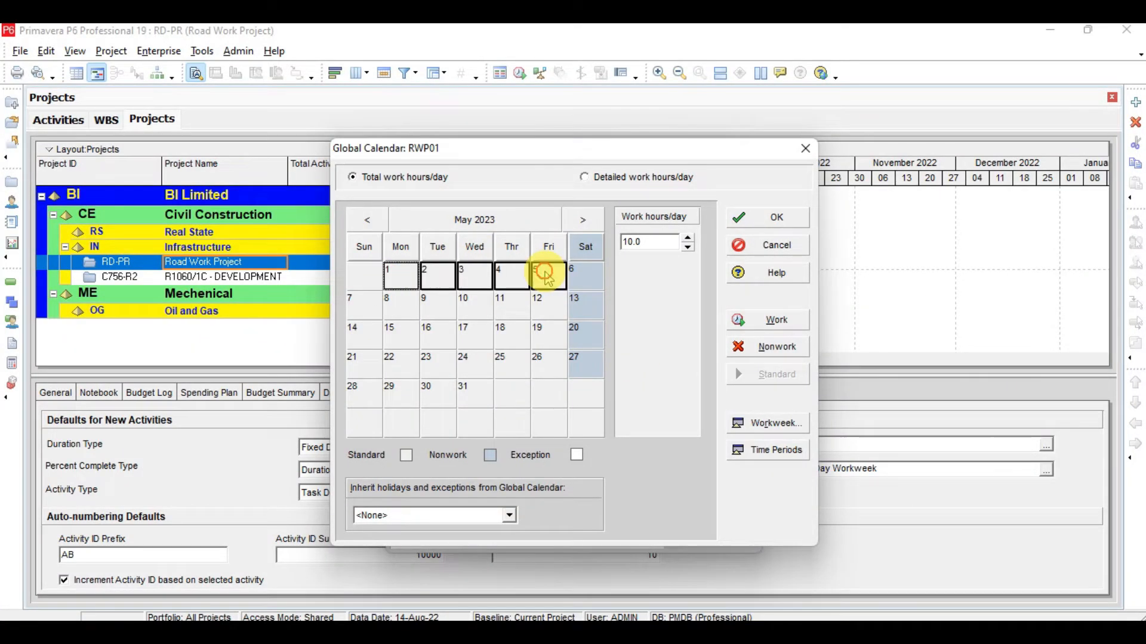
left_click(770, 348)
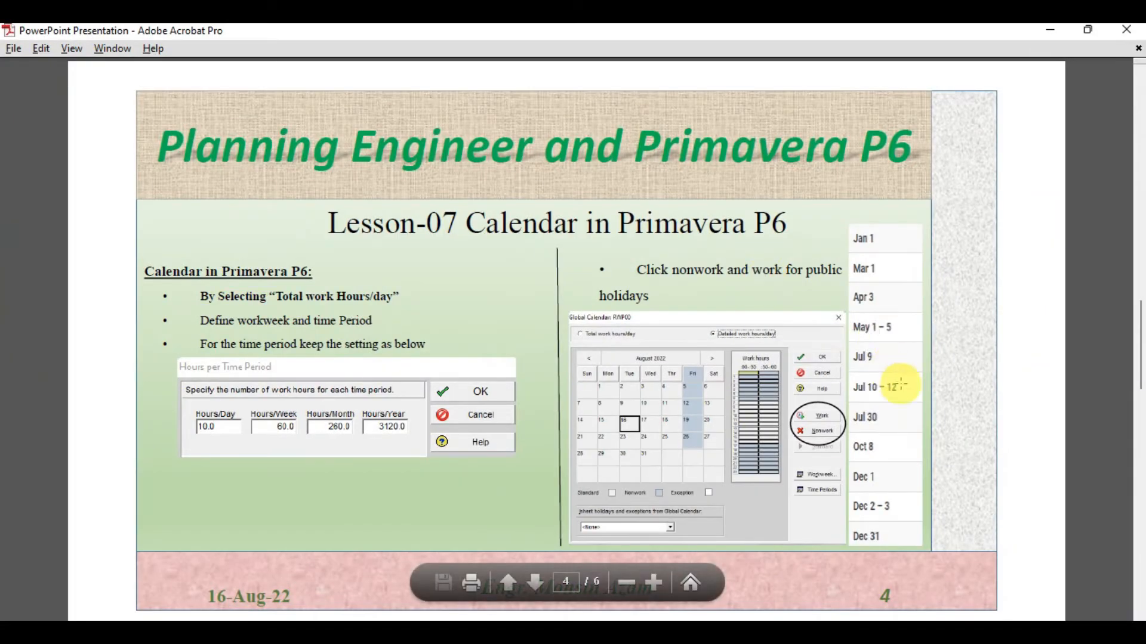
Step: Mark July 9–12 and July 30, 2023 as nonwork days, checking the holiday slide
left_click(768, 635)
left_click(579, 223)
left_click(580, 224)
left_click(365, 334)
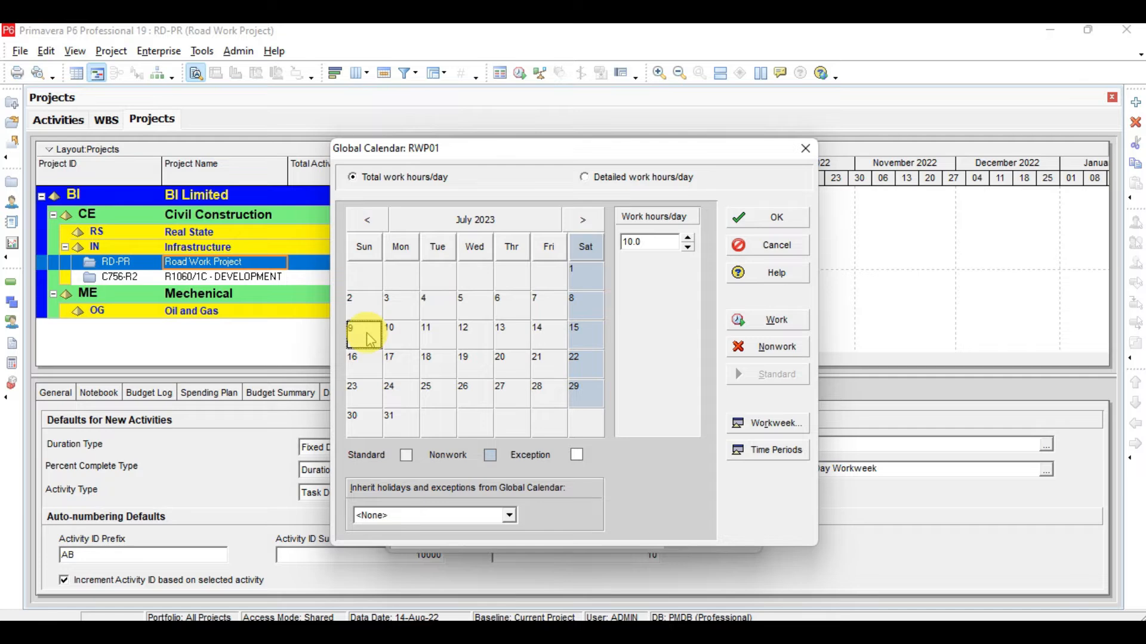
left_click_drag(370, 339, 474, 337)
left_click(764, 351)
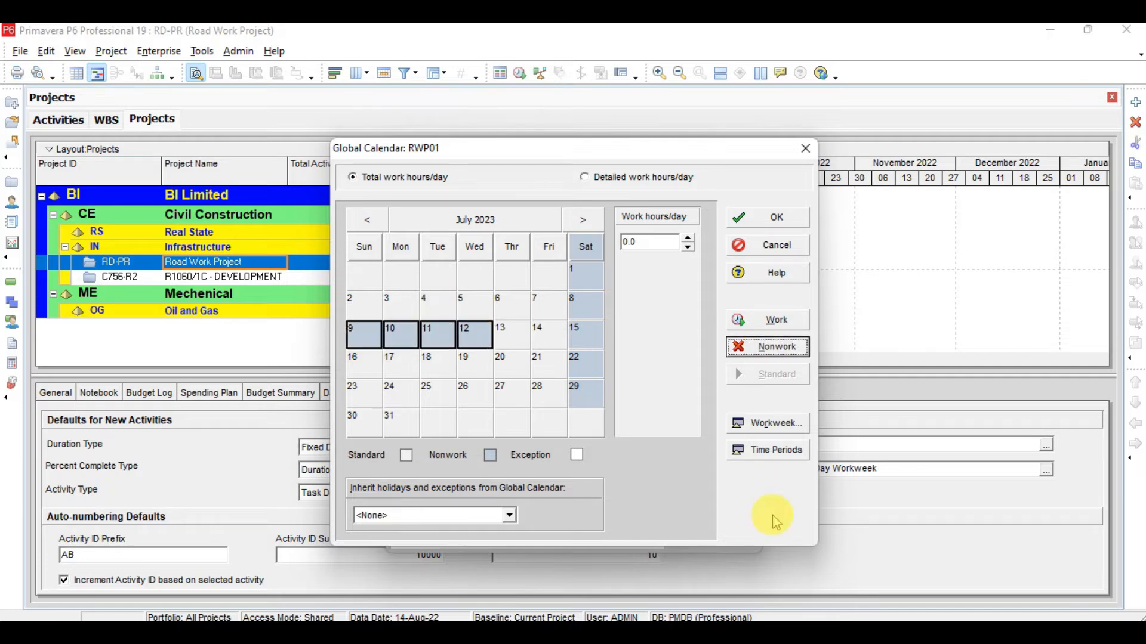
key("alt+Tab")
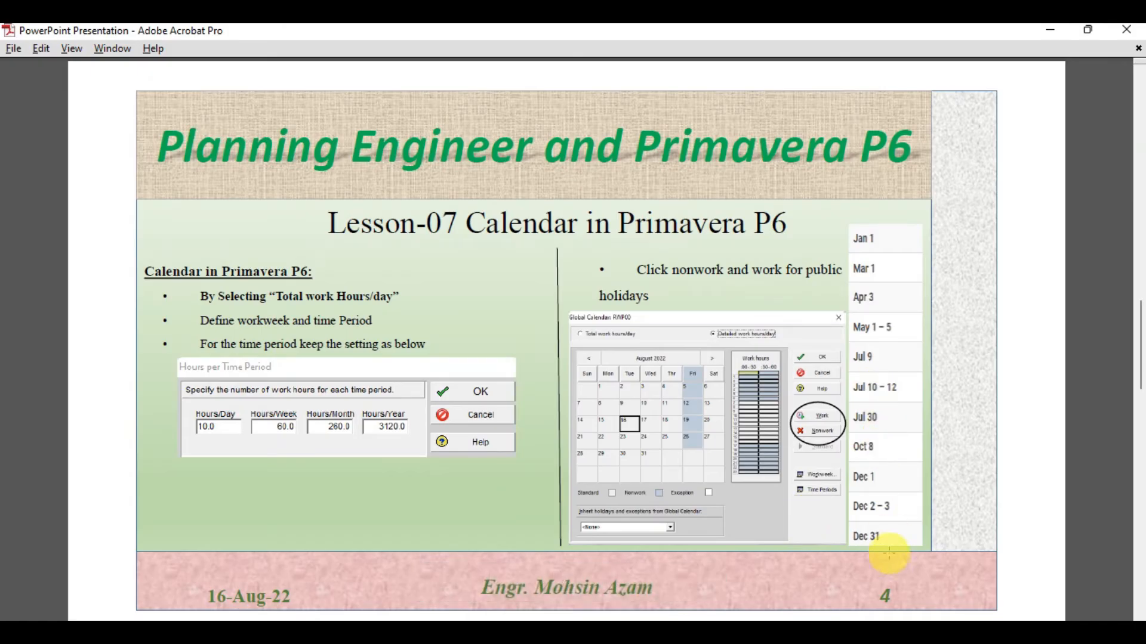
key("alt+Tab")
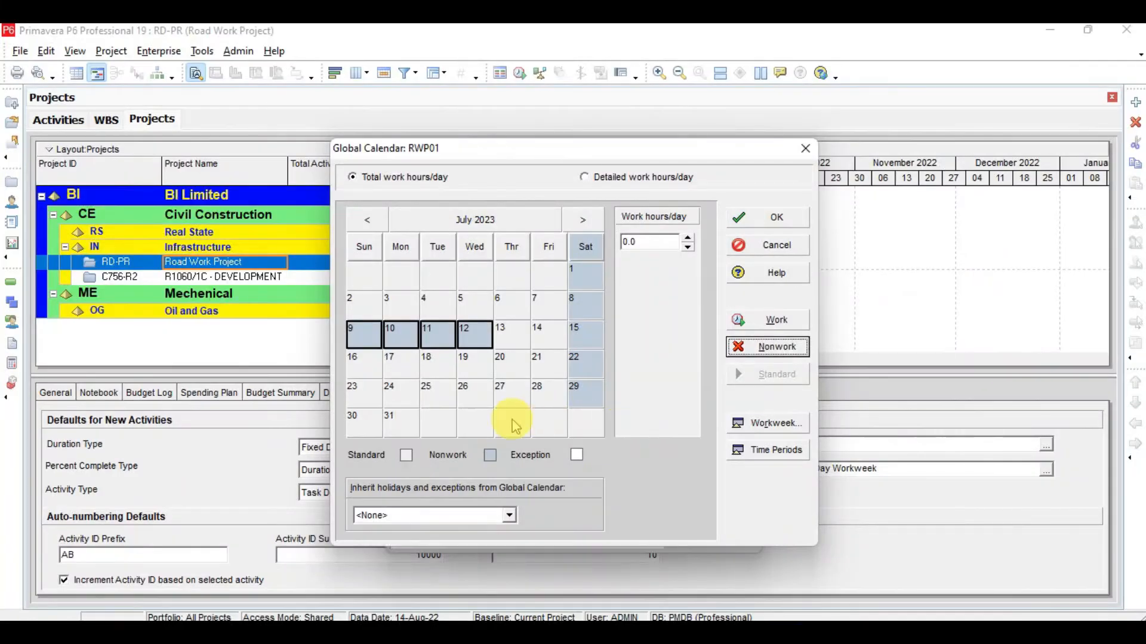
left_click(365, 421)
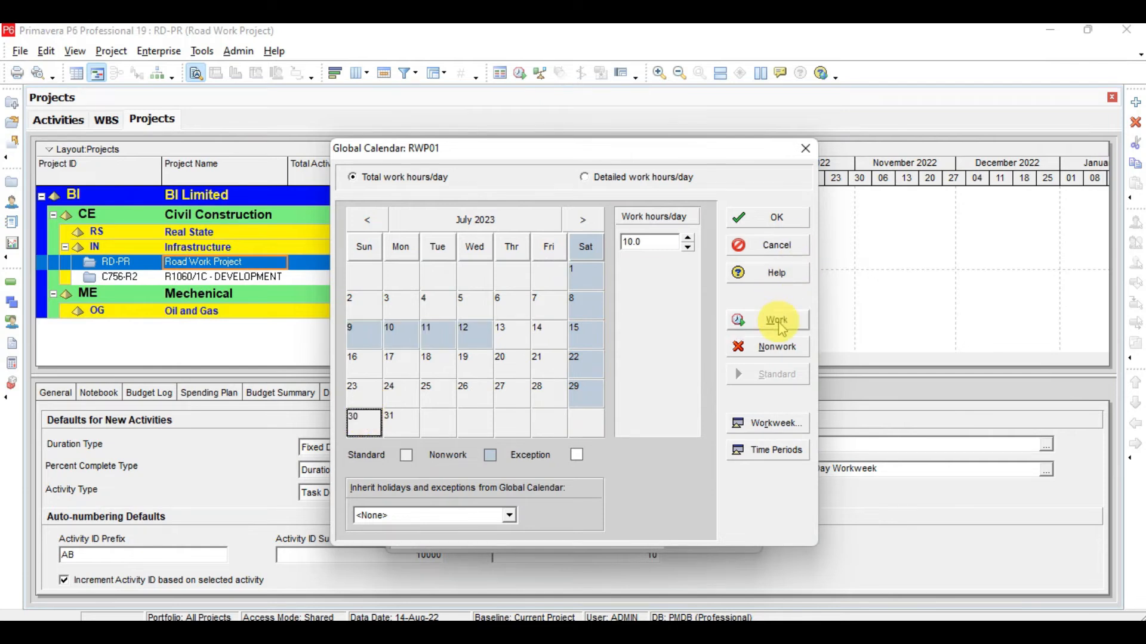
left_click(768, 347)
Step: Mark October 8 and November 1–3, 2023 as nonwork days
left_click(582, 220)
left_click(583, 220)
left_click(583, 221)
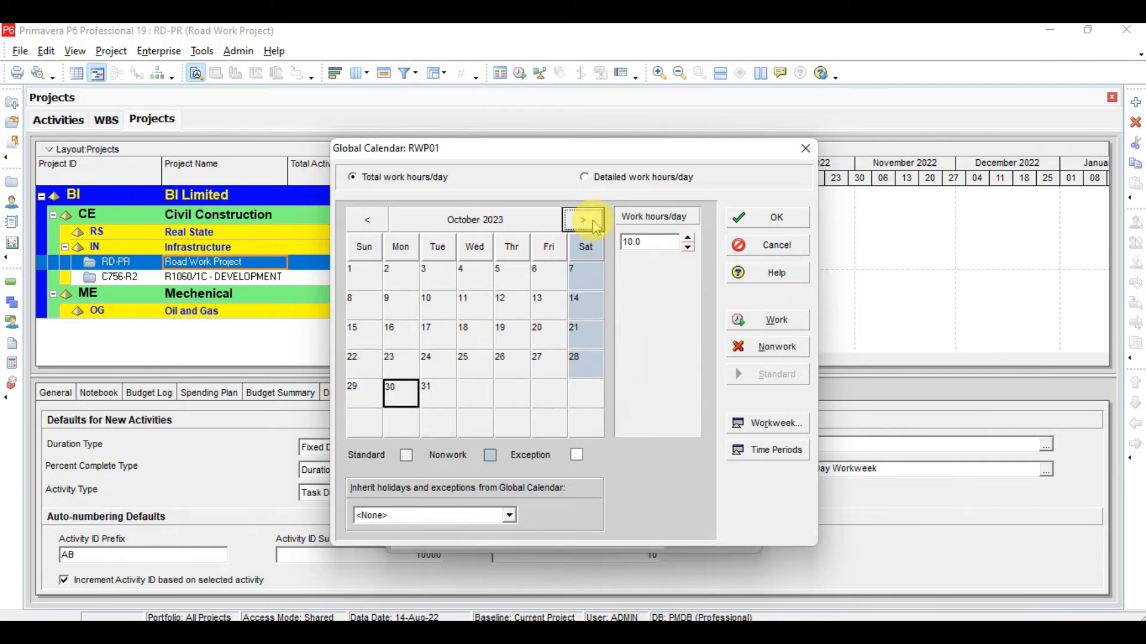
left_click(363, 304)
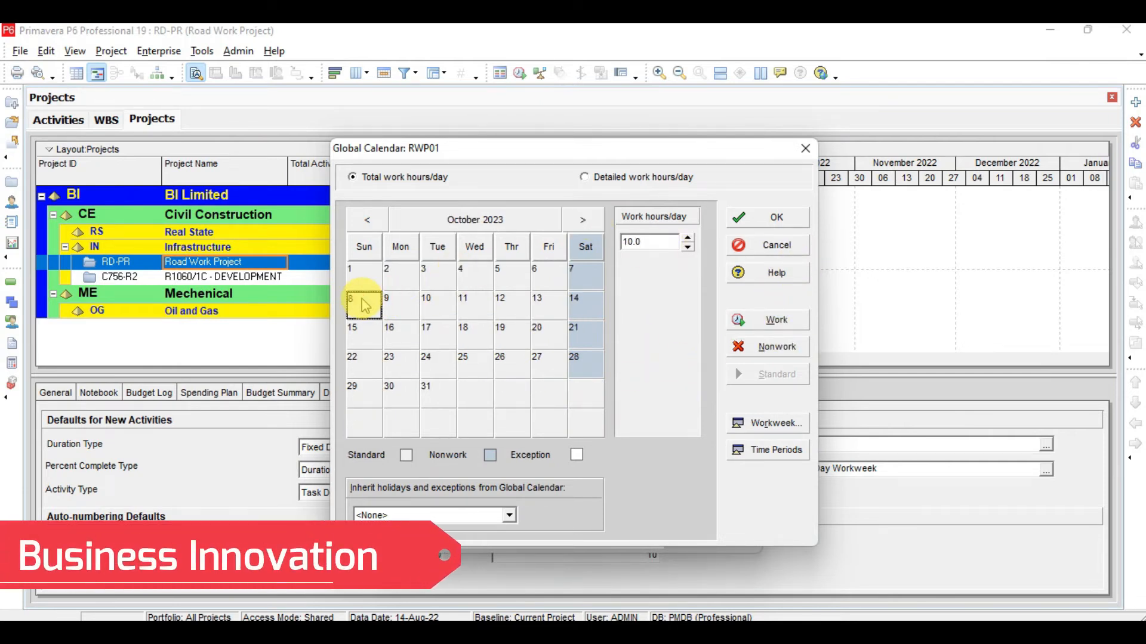
left_click(769, 355)
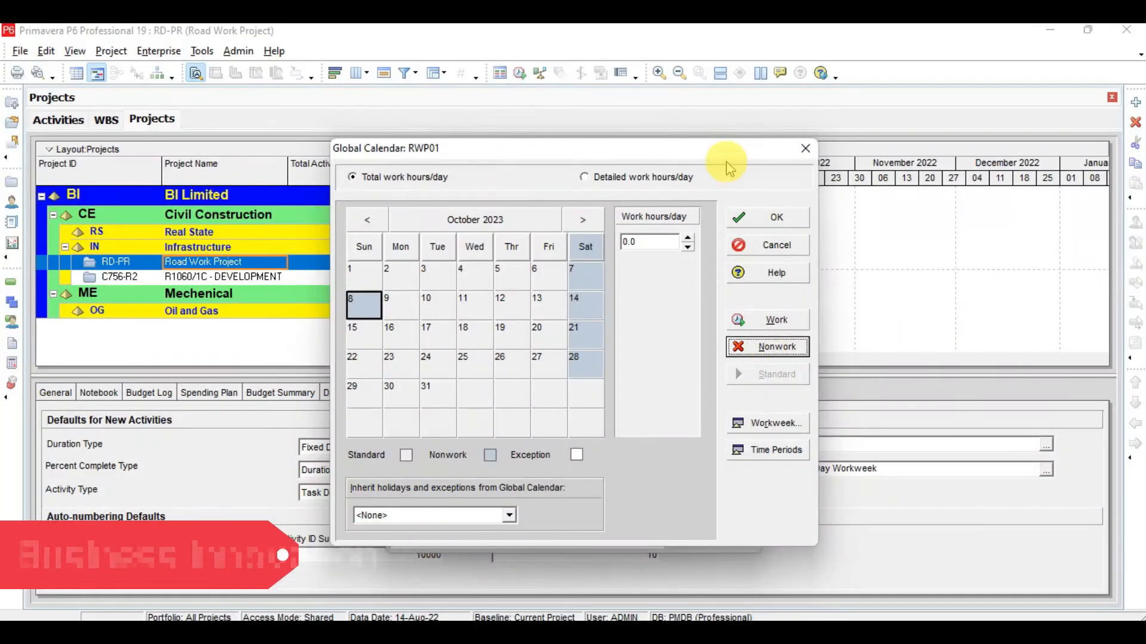
left_click(583, 219)
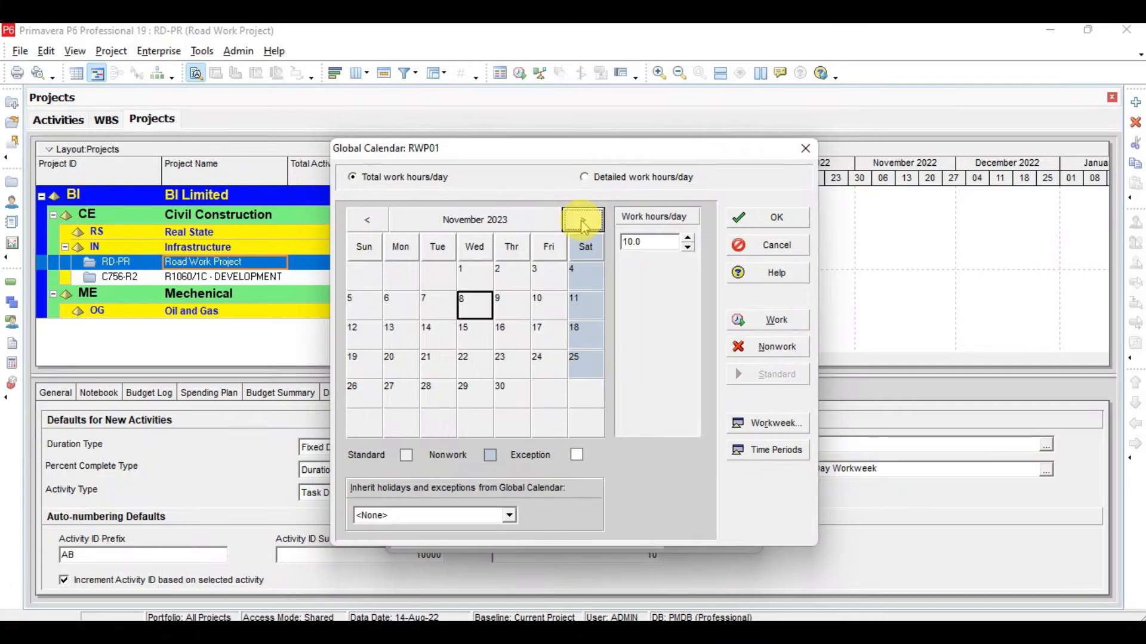
left_click(471, 271)
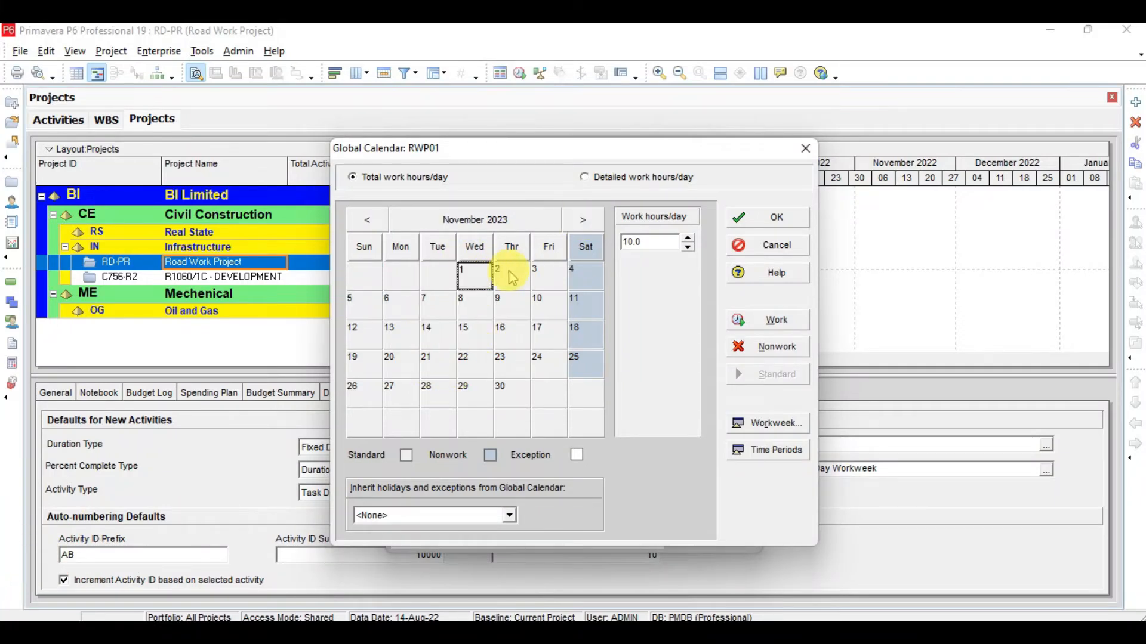
left_click_drag(511, 277, 537, 276)
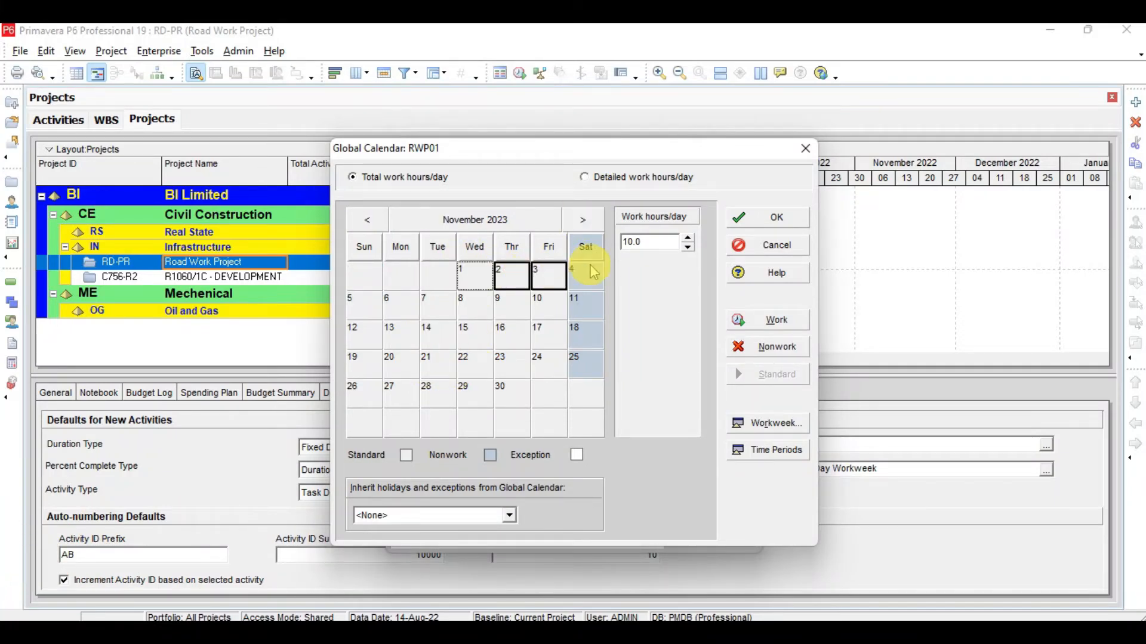
left_click(781, 349)
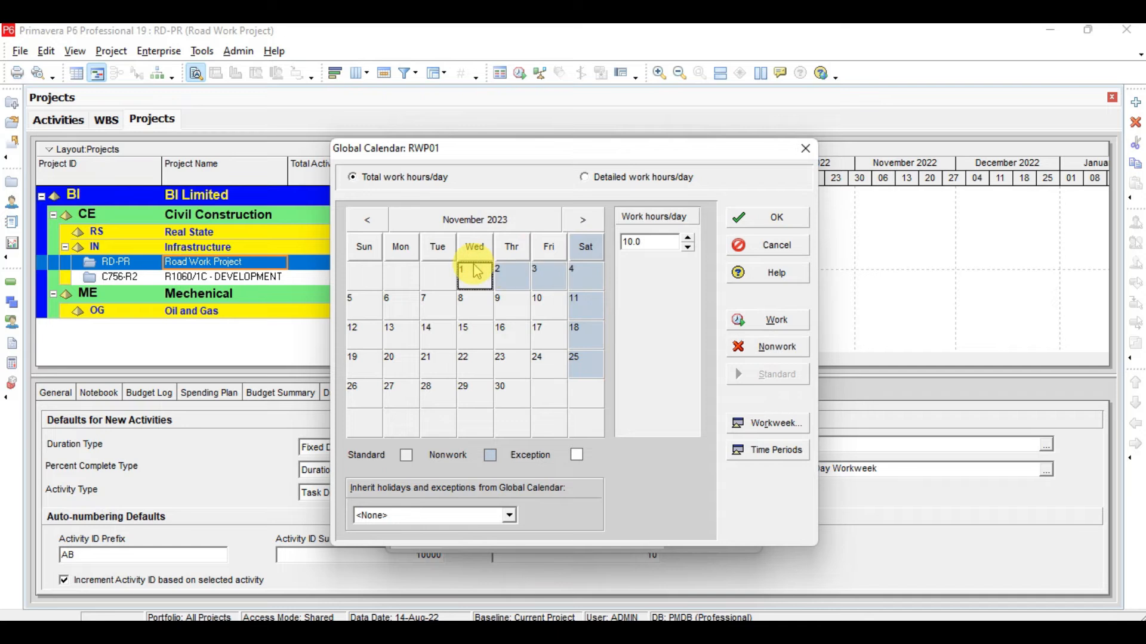
left_click(778, 351)
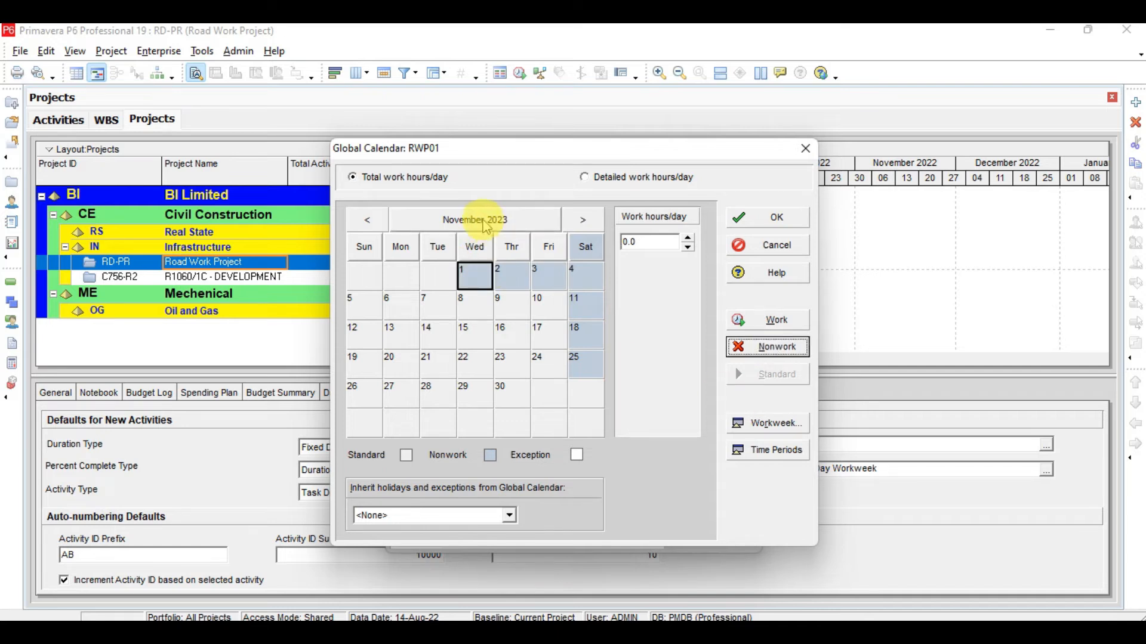
left_click(370, 221)
left_click(370, 221)
left_click(370, 221)
left_click(370, 220)
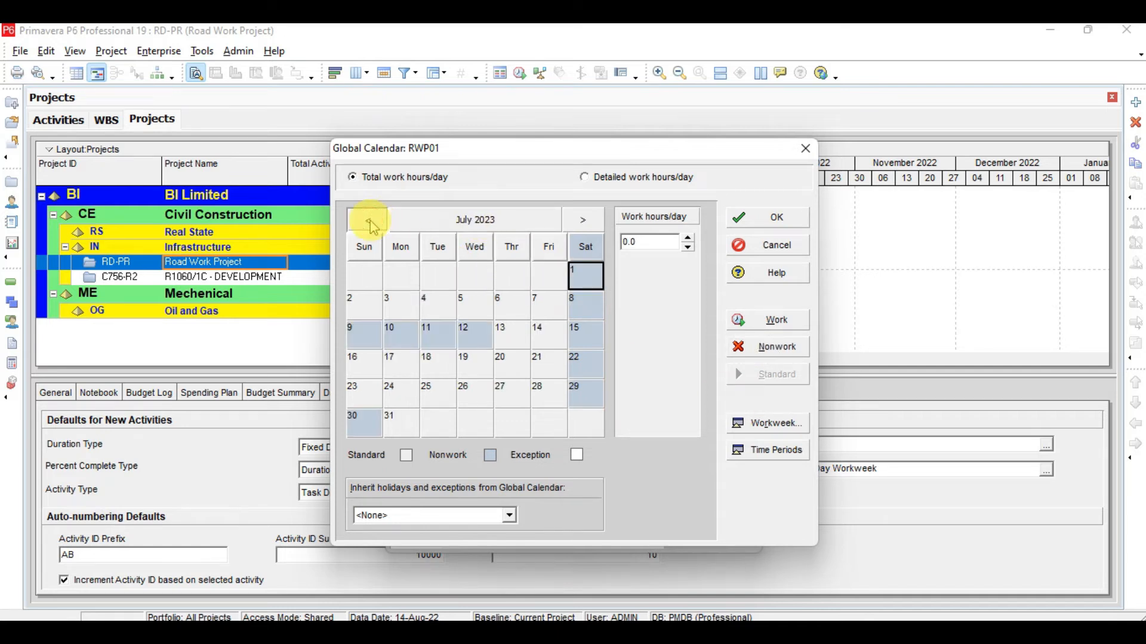
Step: Page the RWP01 calendar back to August 2022, glance at the holiday slide, then forward to September 2022
left_click(370, 222)
left_click(370, 222)
left_click(370, 222)
left_click(370, 222)
left_click(371, 222)
left_click(371, 222)
left_click(371, 222)
left_click(371, 222)
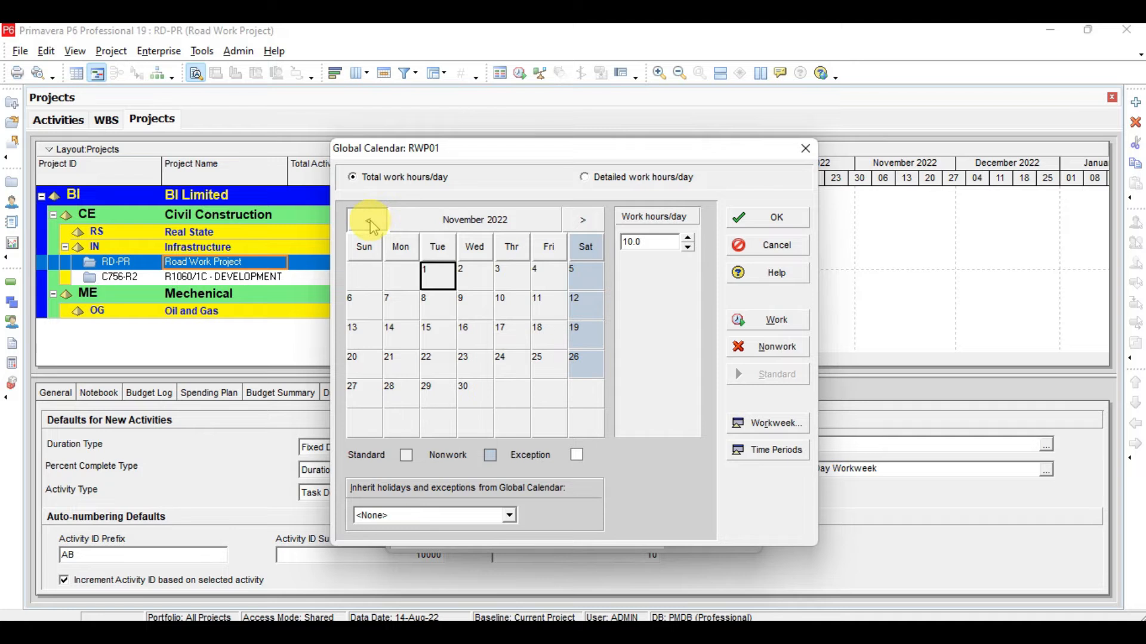
left_click(371, 222)
left_click(370, 222)
left_click(370, 222)
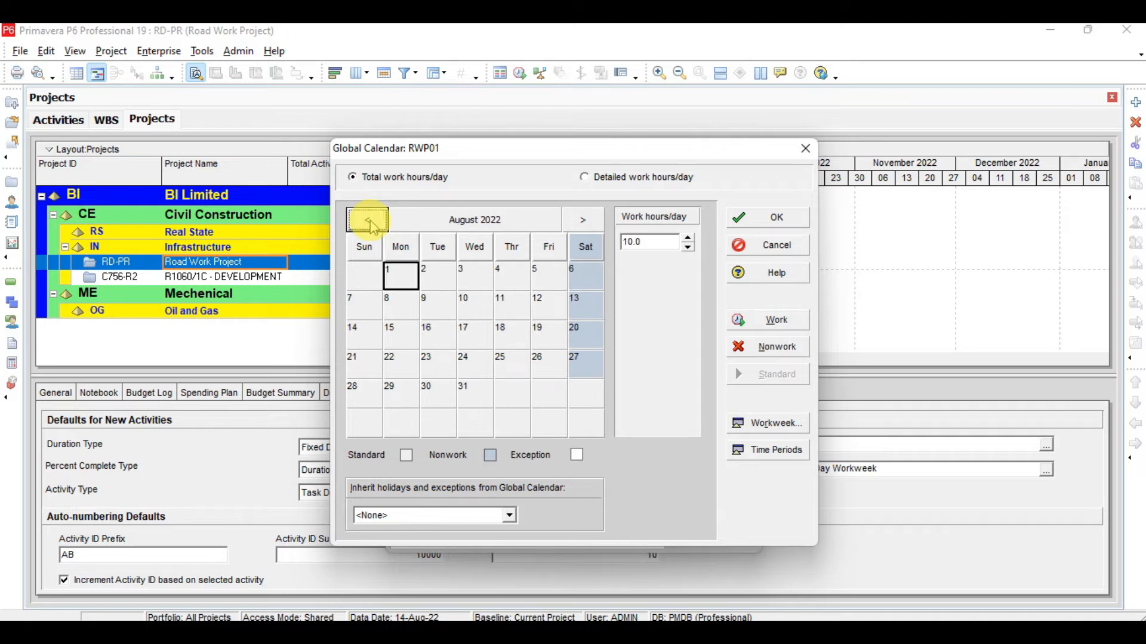
key("alt+Tab")
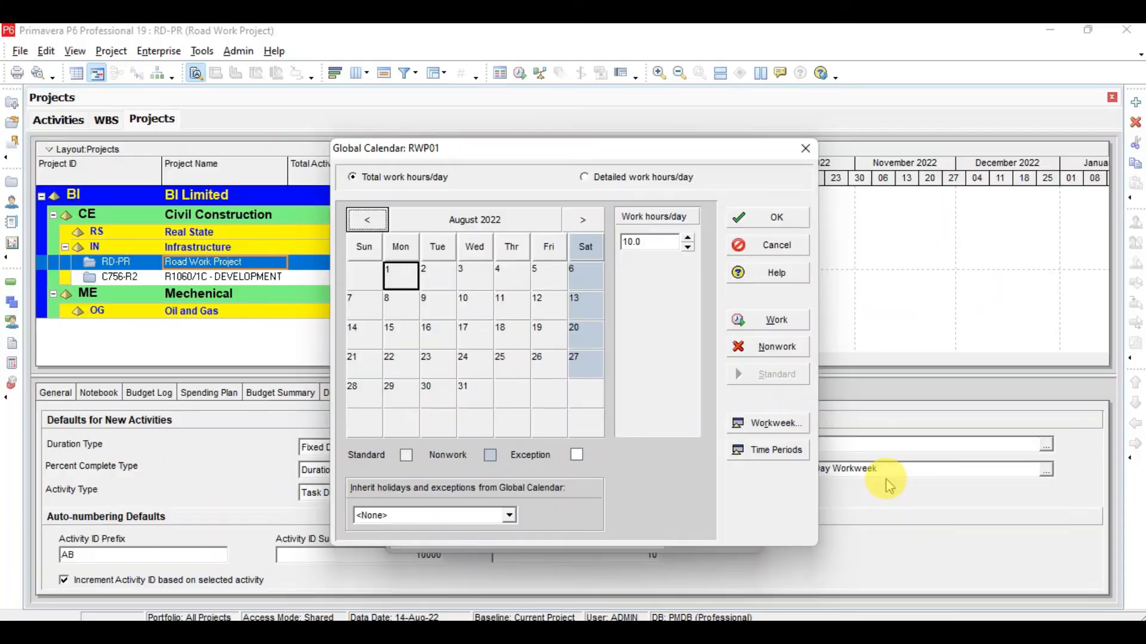
key("alt+Tab")
left_click(583, 219)
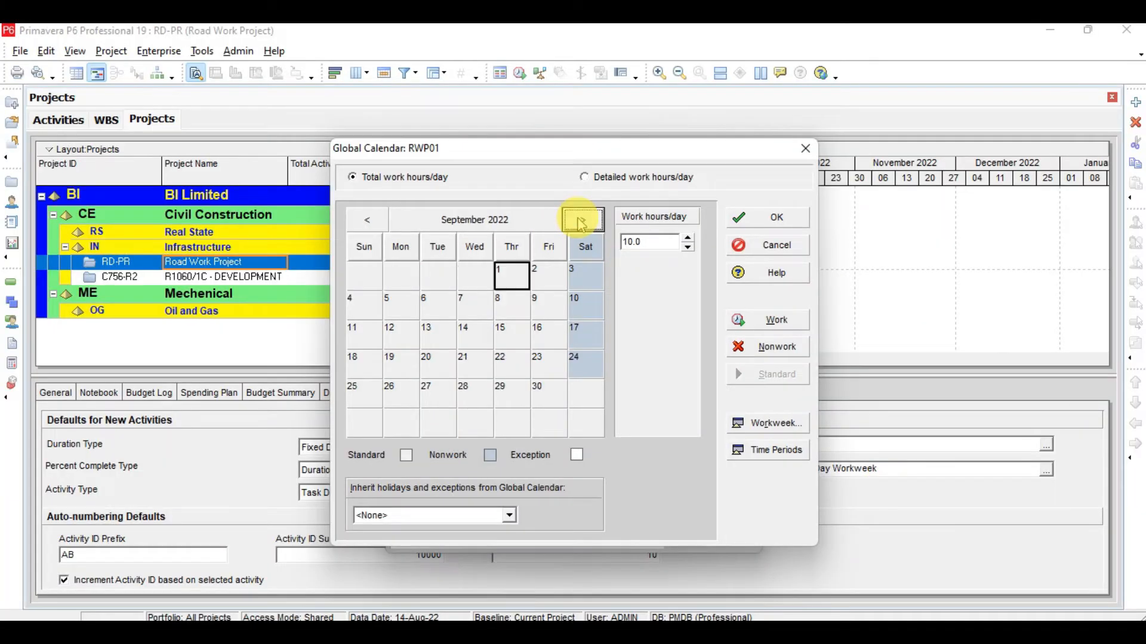